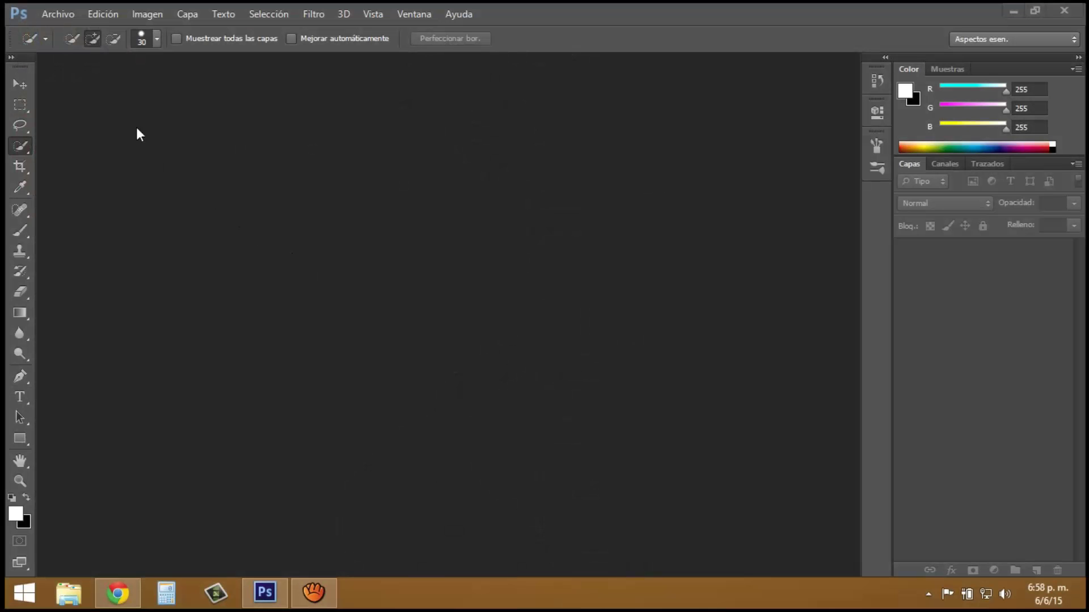
Open the Sin título-1 portrait and convert its Fondo background into layer Capa 0
left_click(63, 16)
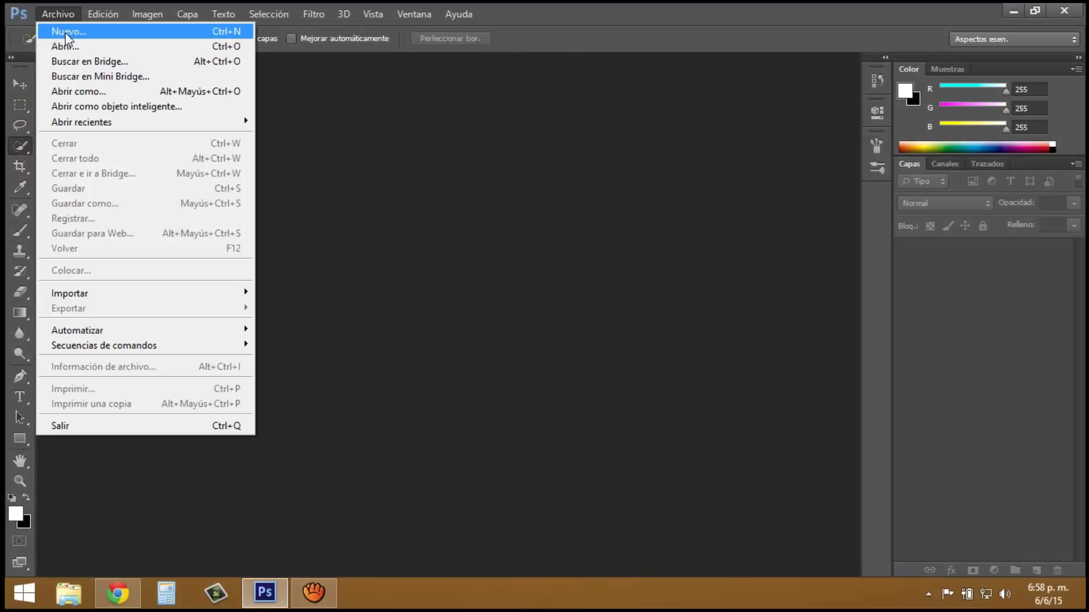
left_click(66, 48)
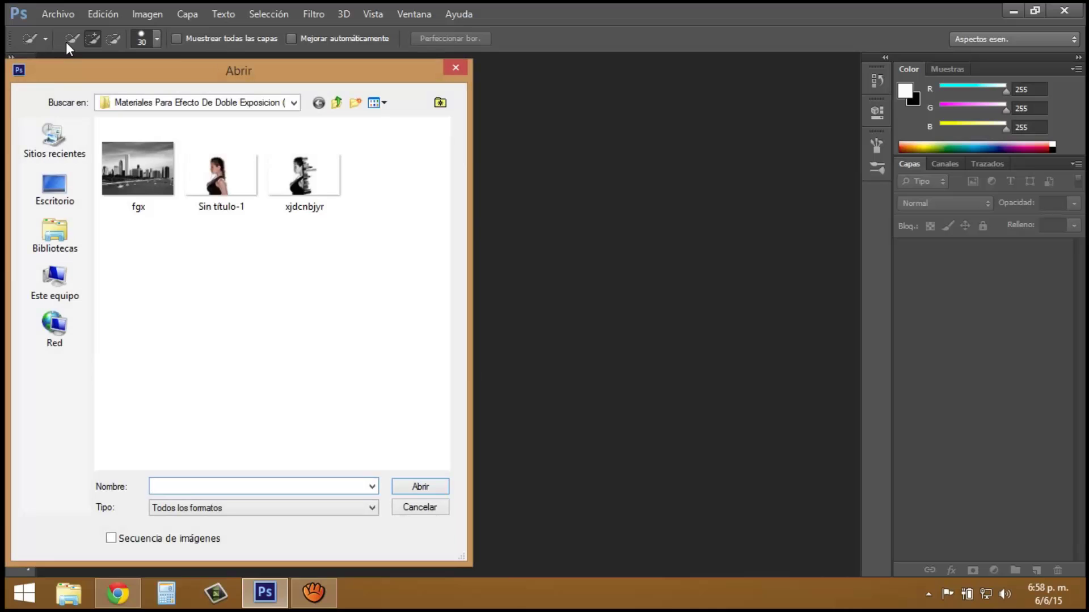
double_click(212, 174)
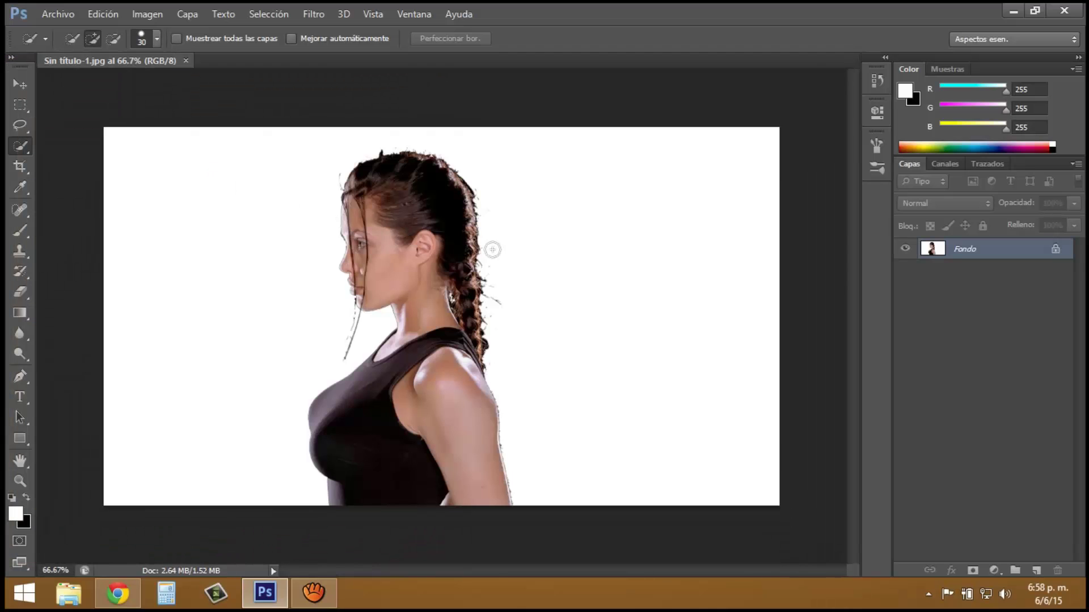
double_click(1058, 255)
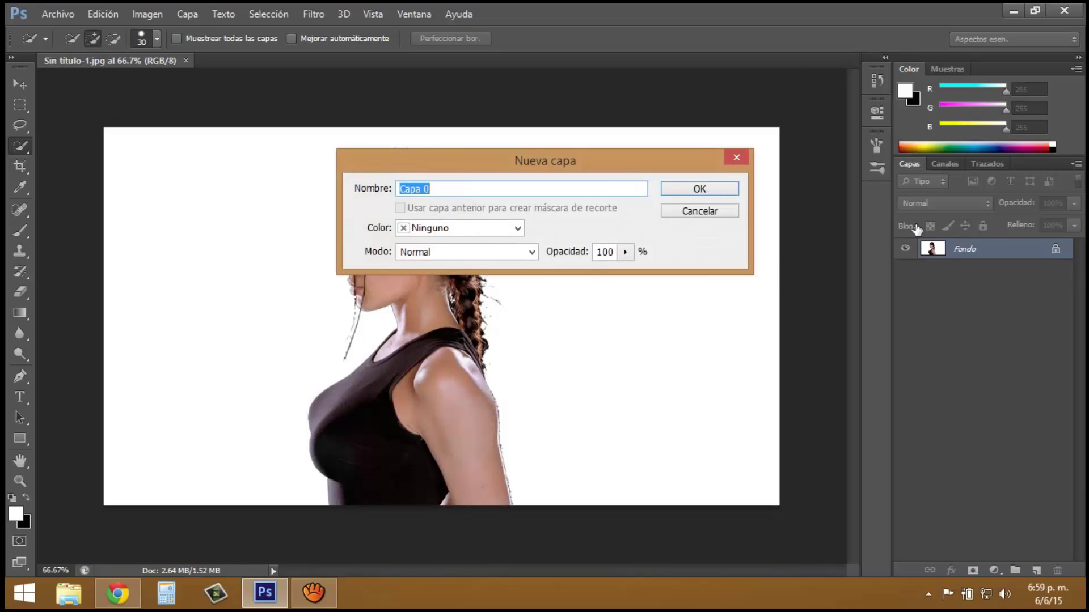
left_click(726, 194)
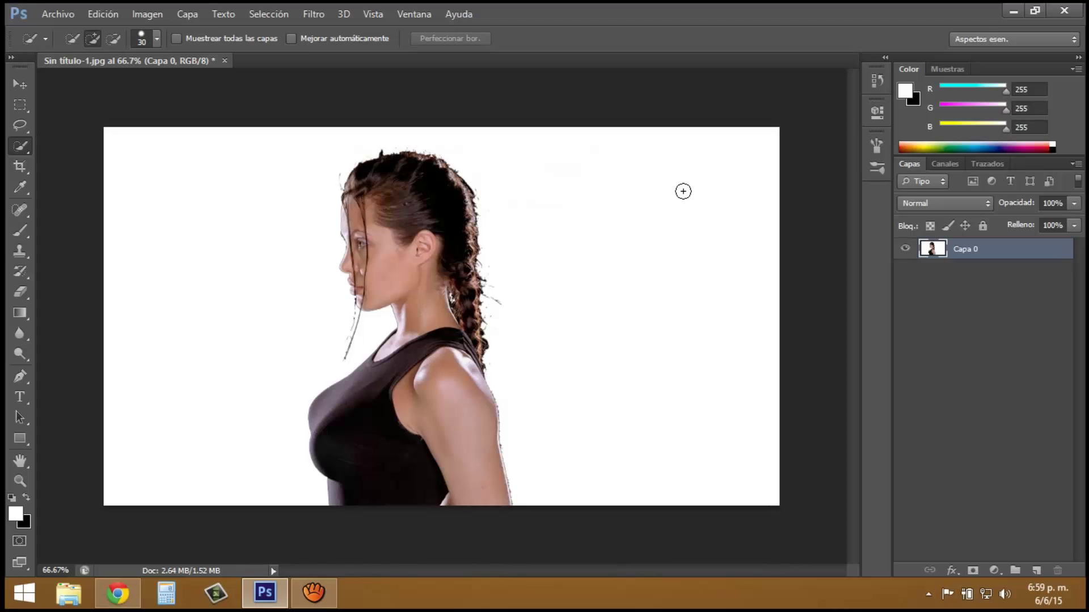
With Quick Selection, select the woman's head, hair, front of the face, dark top and torso
right_click(24, 147)
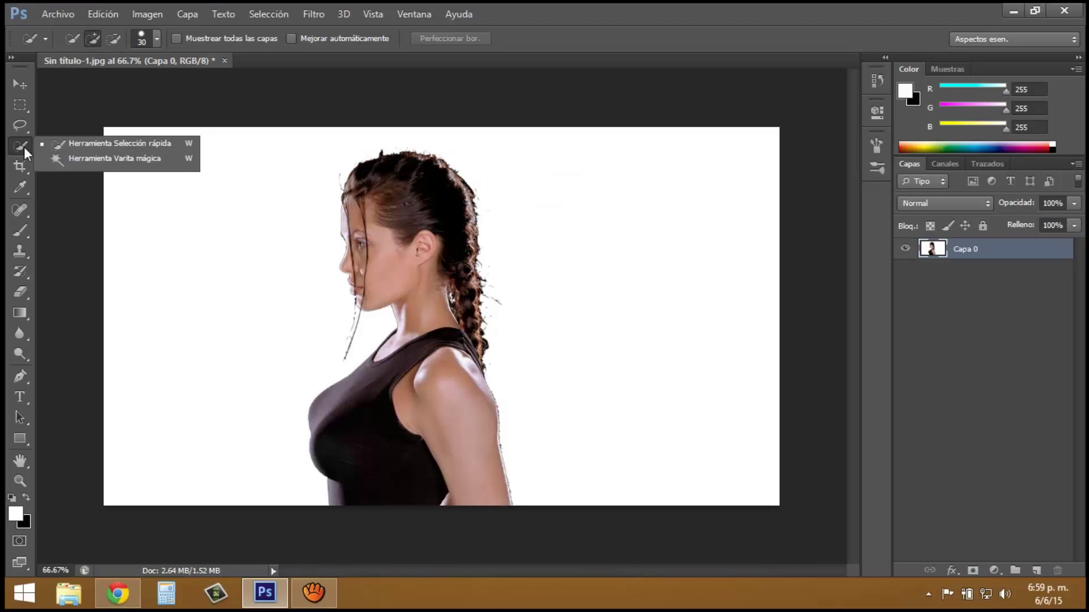
left_click(108, 144)
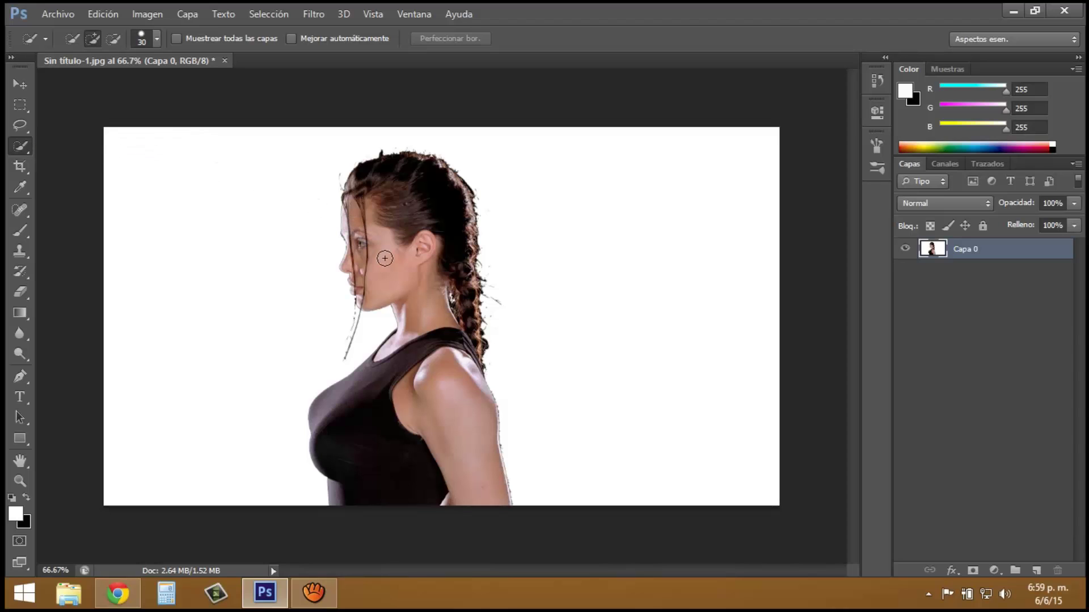
mouse_move(385, 258)
left_mouse_down()
mouse_move(424, 250)
mouse_move(460, 426)
mouse_move(370, 463)
left_mouse_up()
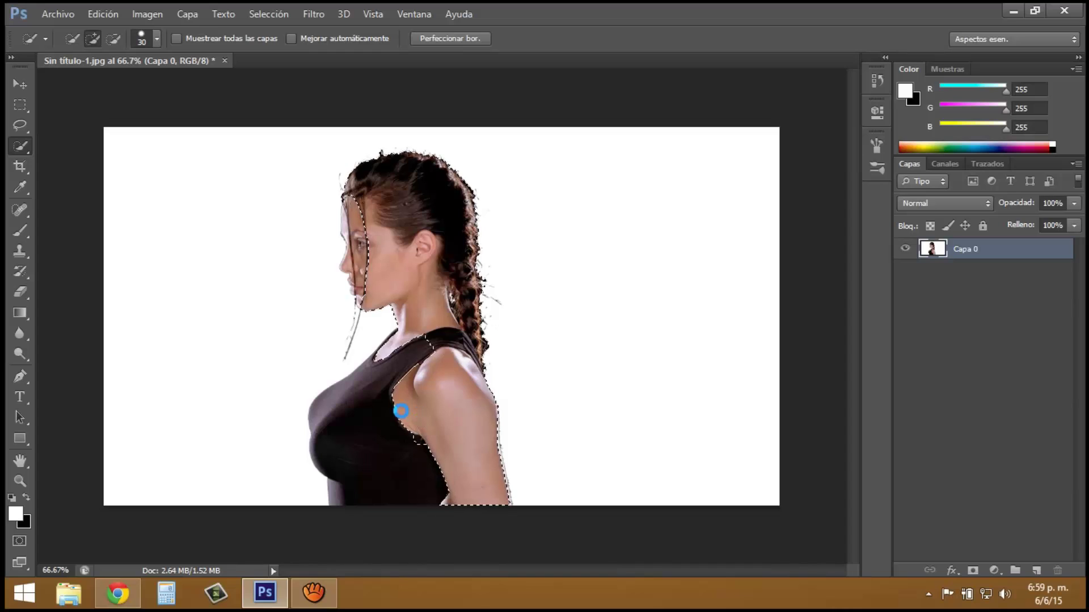
left_click(400, 410)
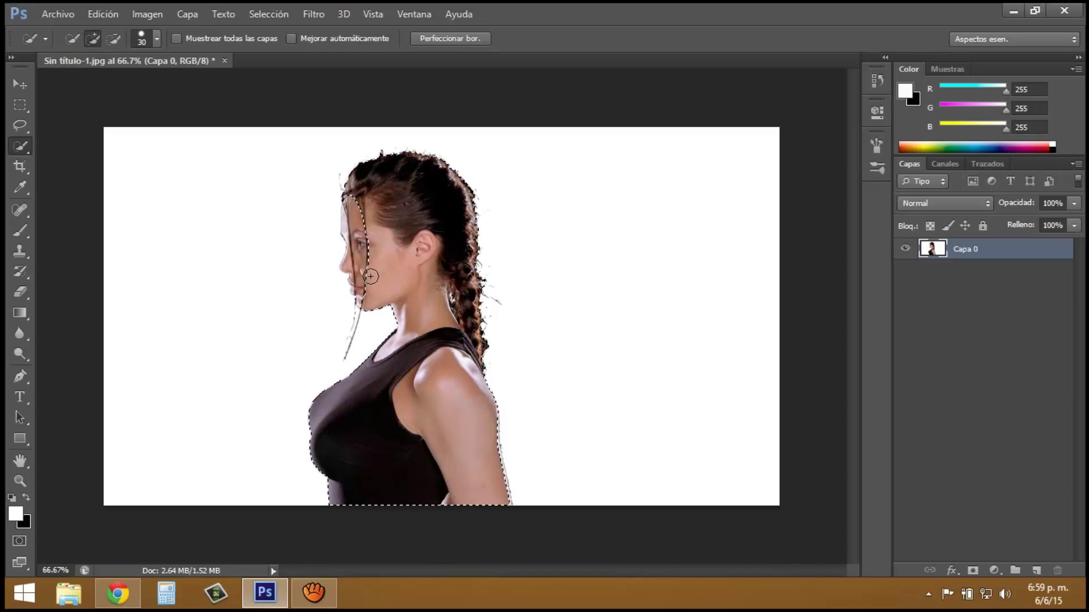
left_click_drag(371, 276, 349, 226)
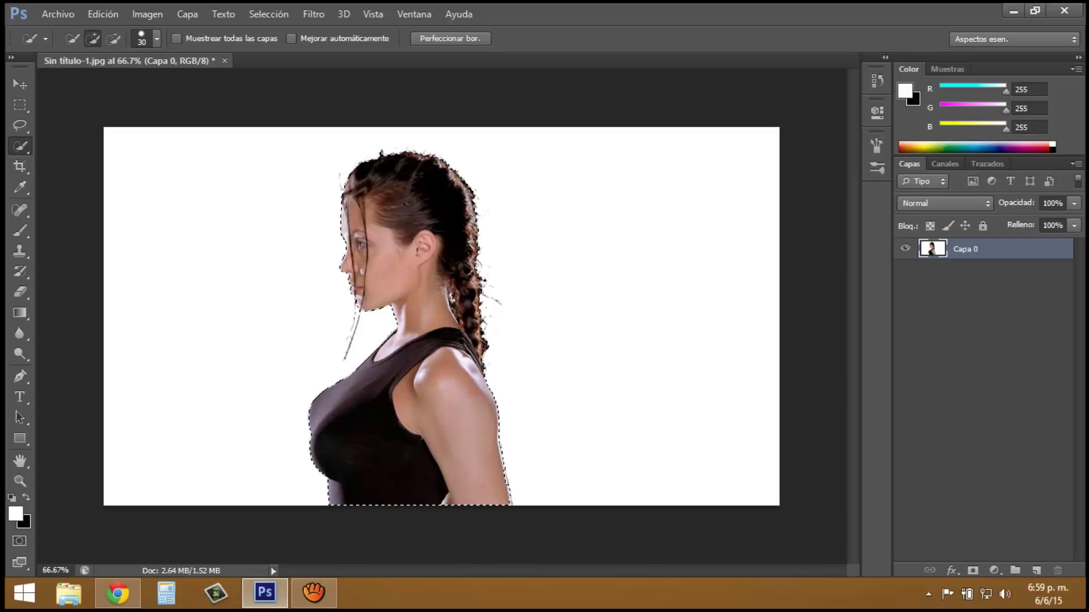
In Refine Edge, enable Smart Radius and brush along the braid and the hair's left side
left_click(447, 38)
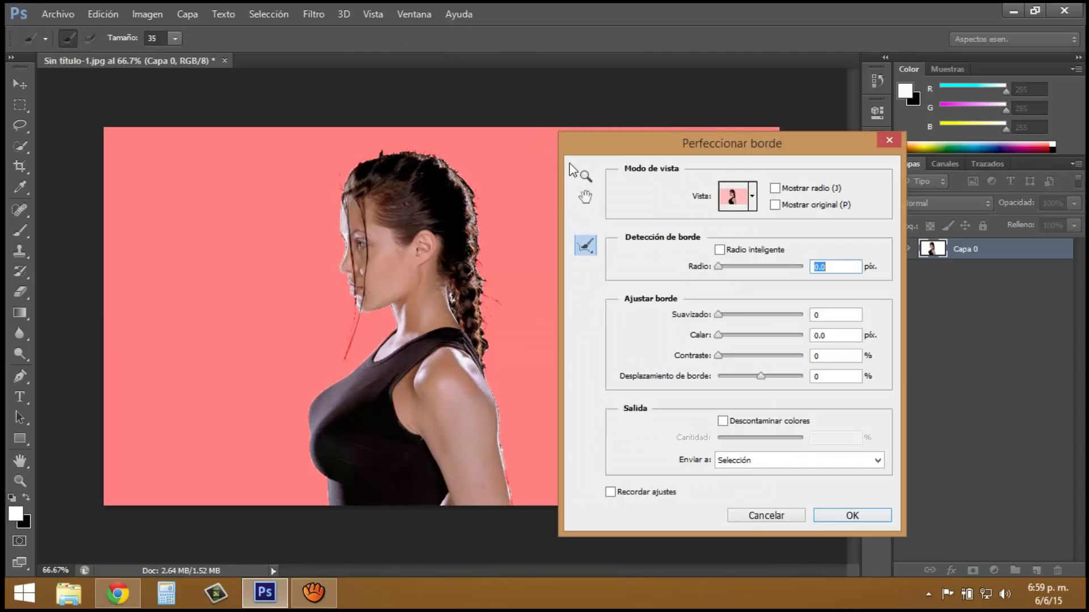
left_click(719, 250)
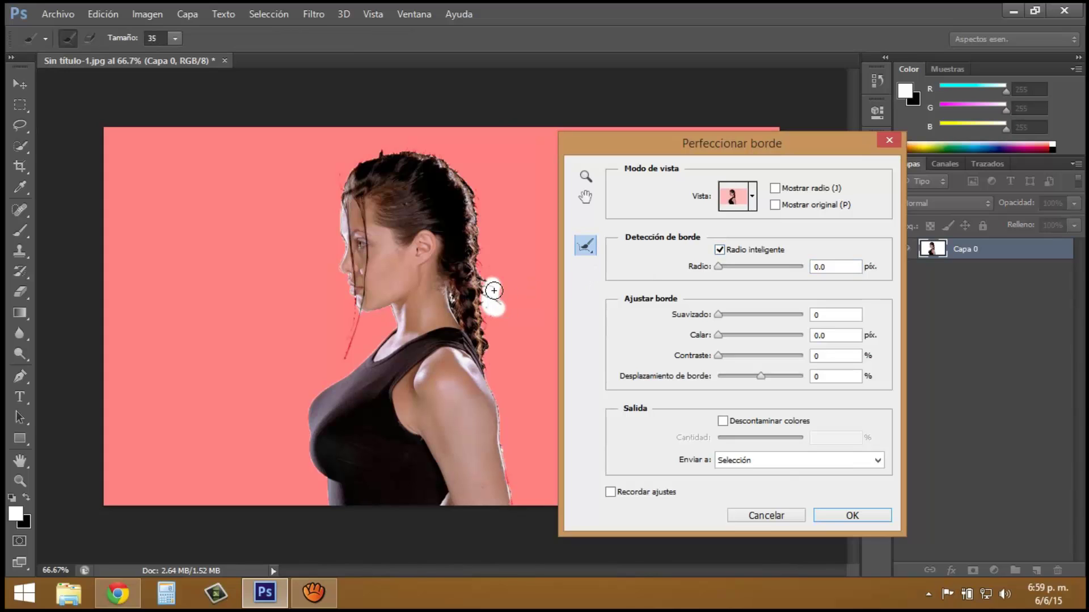
mouse_move(490, 305)
left_mouse_down()
mouse_move(485, 258)
mouse_move(489, 327)
left_mouse_up()
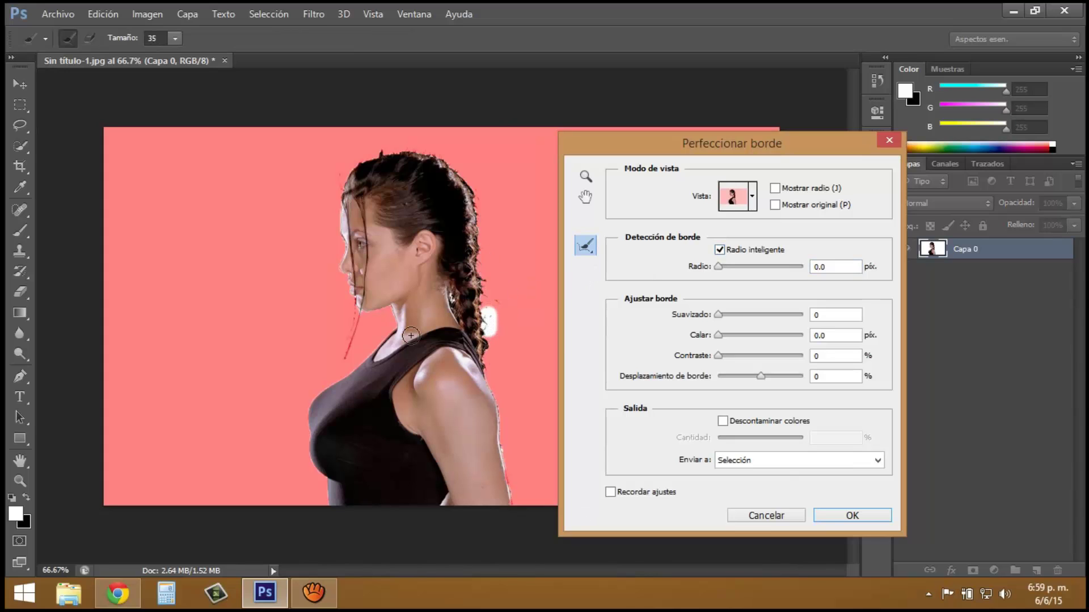
left_click_drag(337, 364, 352, 306)
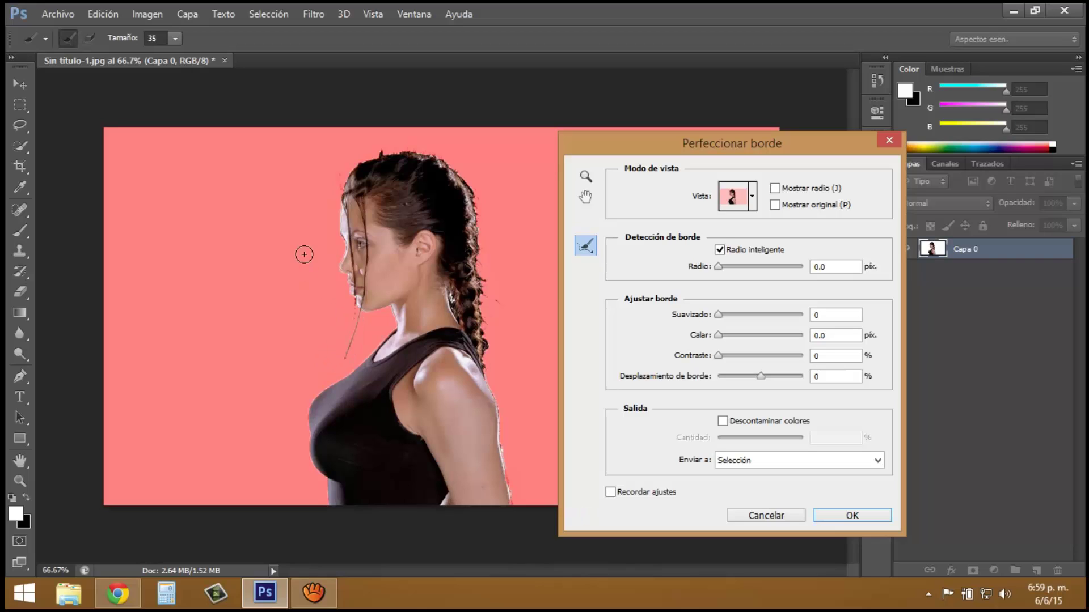
left_click_drag(333, 194, 322, 164)
Output the refined selection to a new layer, creating the cut-out Capa 0 copia
left_click(746, 460)
left_click(743, 498)
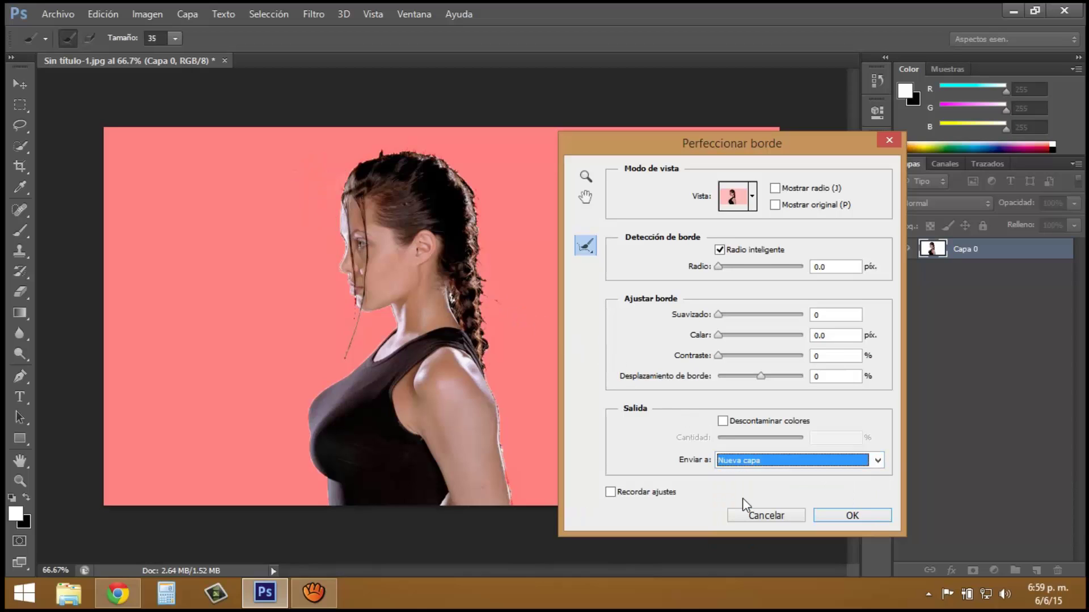
left_click(832, 513)
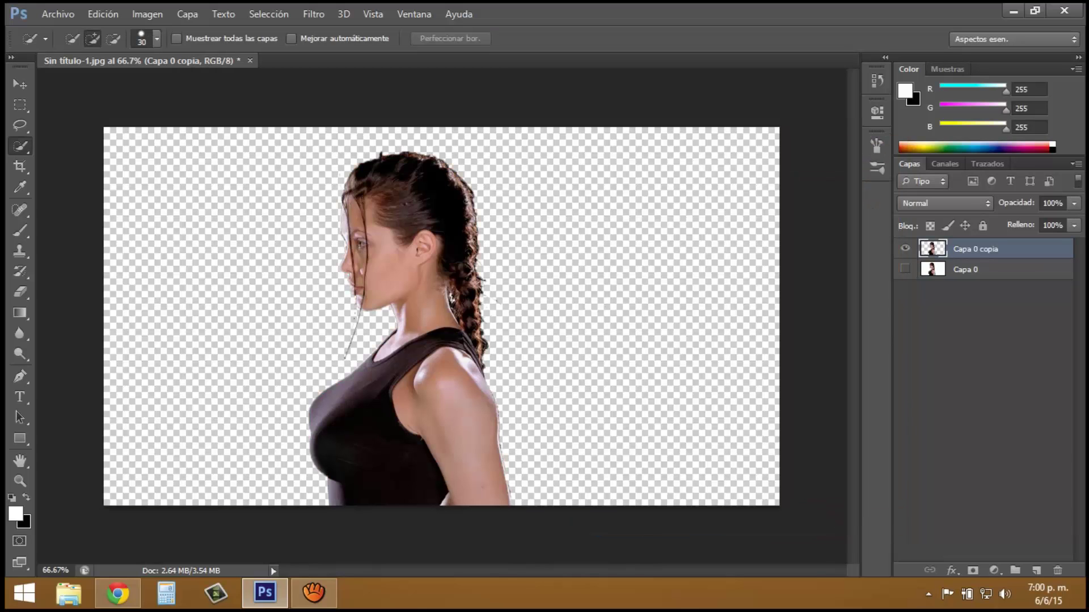
Convert the cut-out woman to black and white with the Black & White adjustment
left_click(131, 17)
mouse_move(155, 53)
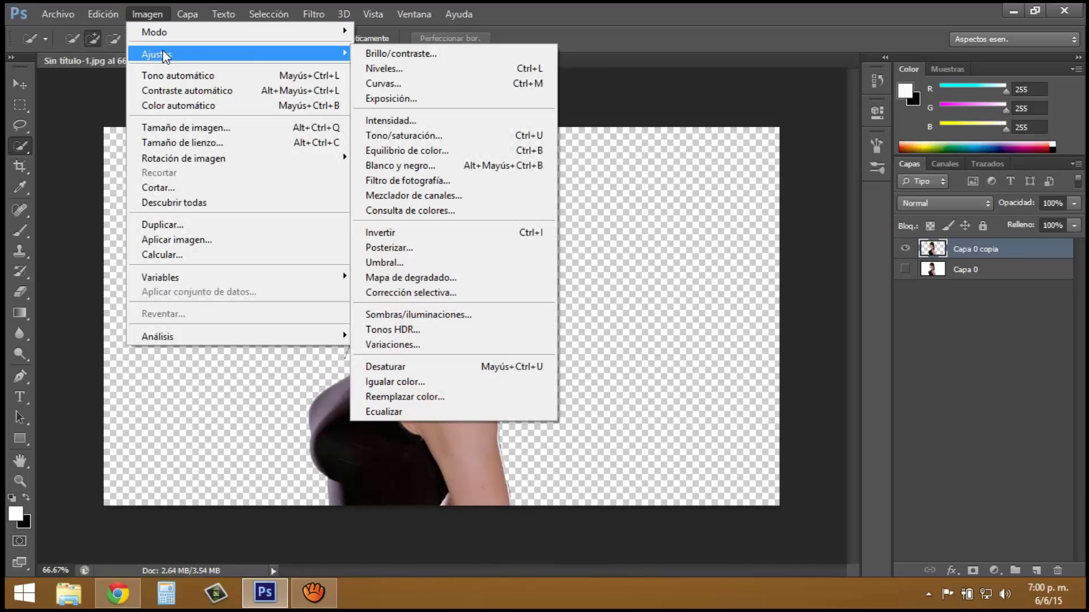
left_click(394, 169)
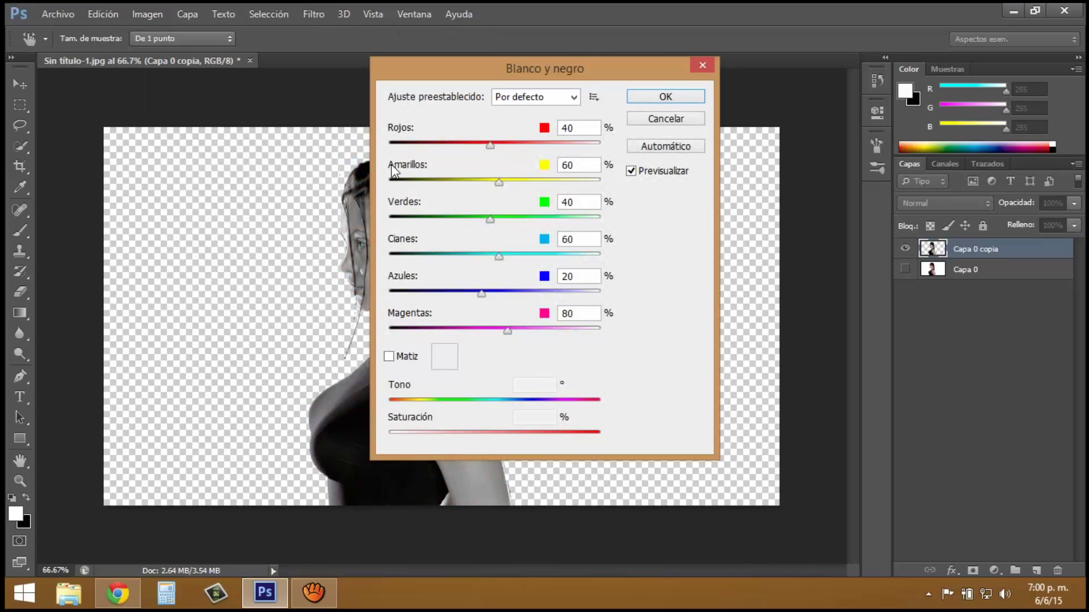
left_click(641, 98)
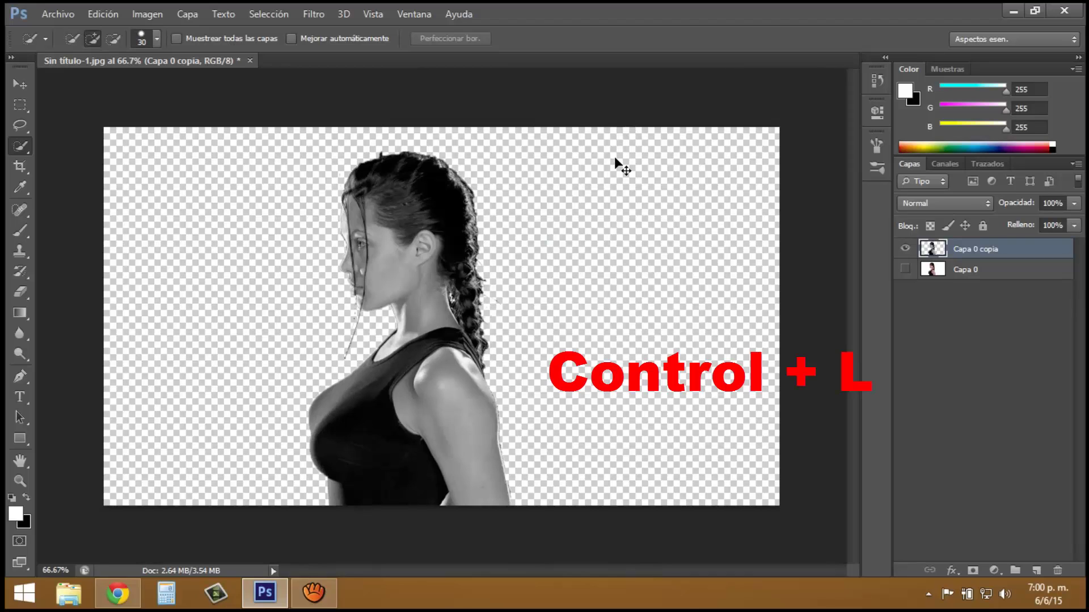
Apply Levels with input values 28, 1.00 and 205 to boost contrast
key("ctrl+l")
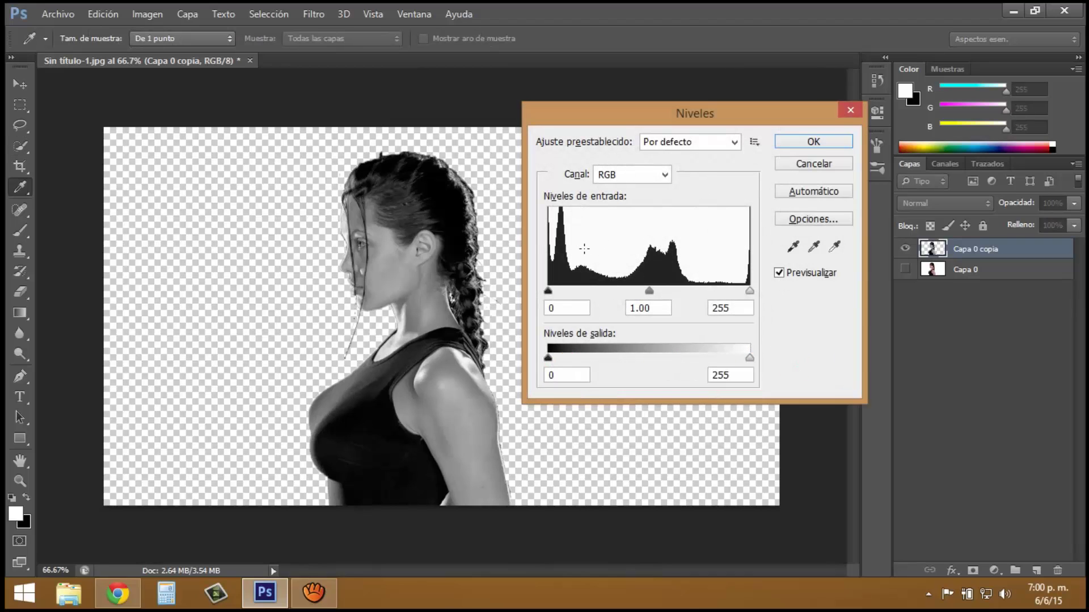
left_click_drag(548, 290, 554, 291)
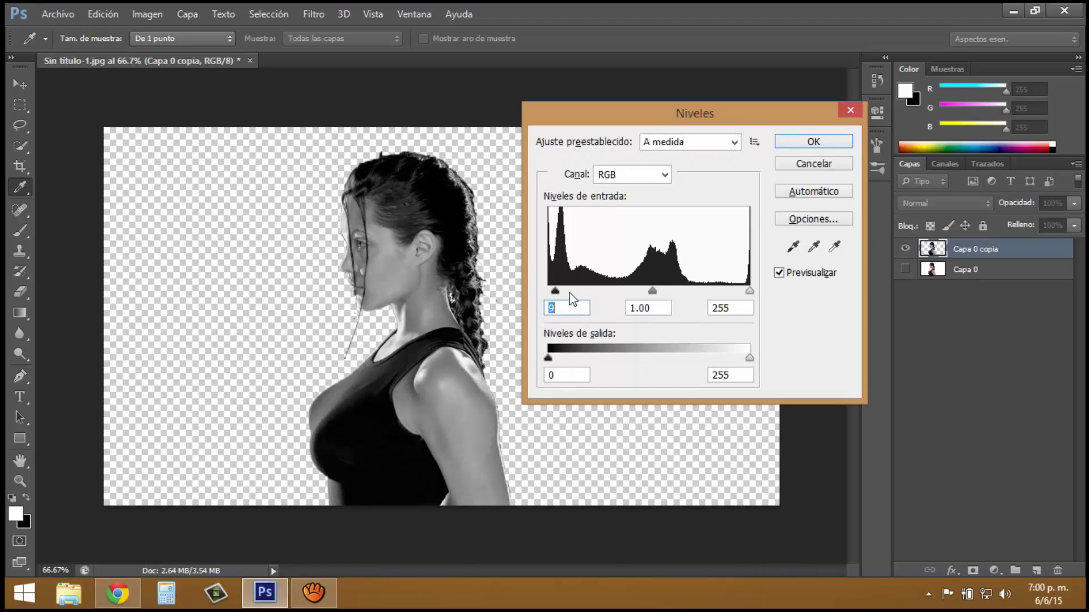
left_click_drag(749, 290, 710, 292)
left_click_drag(554, 291, 570, 292)
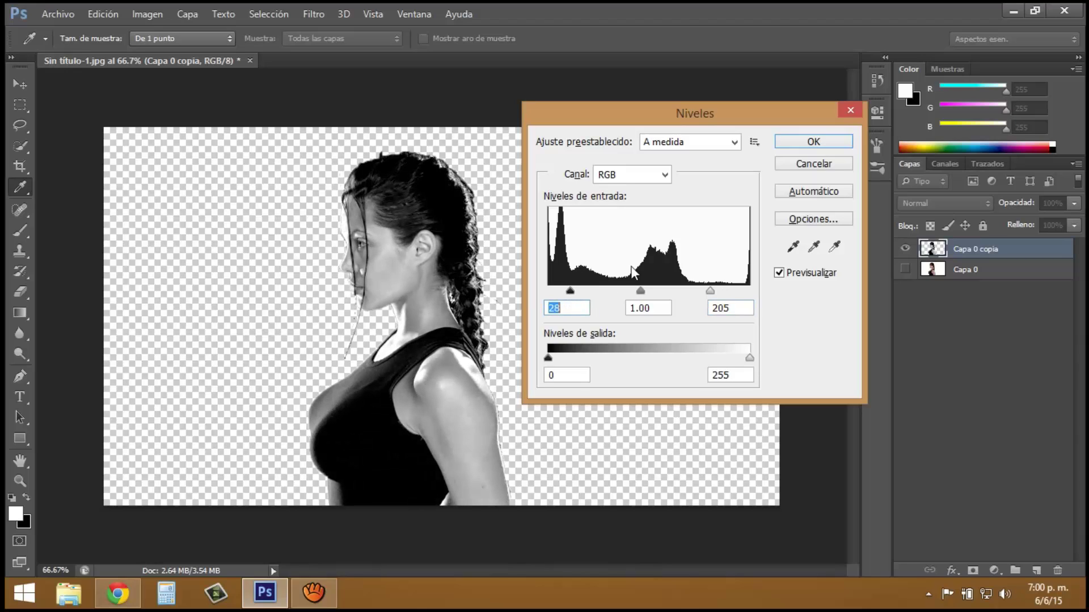
left_click(792, 145)
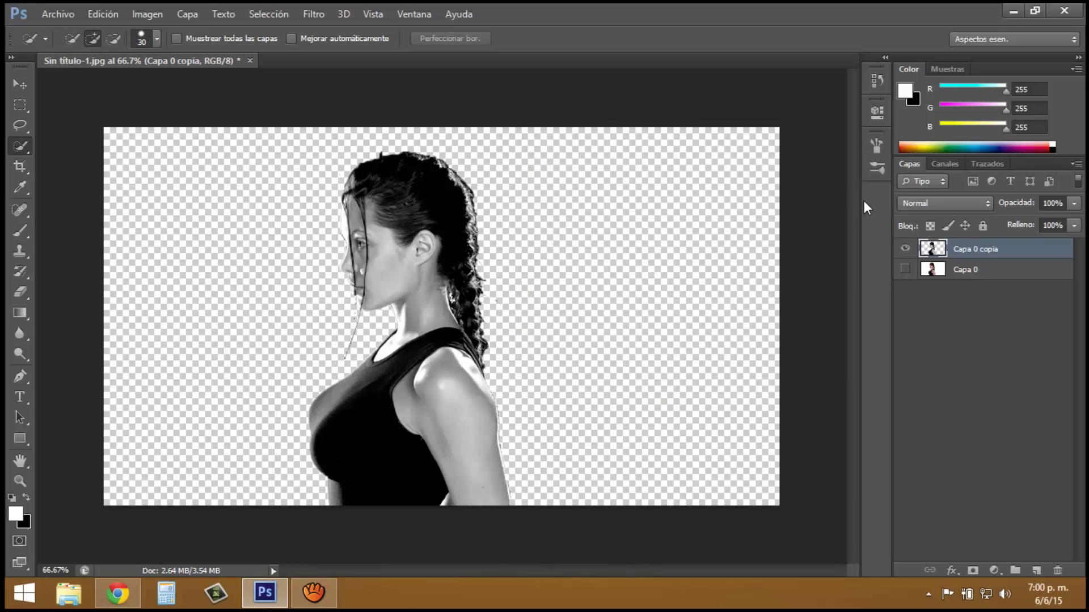
Duplicate the Capa 0 copia layer as Capa 0 copia 2
right_click(967, 250)
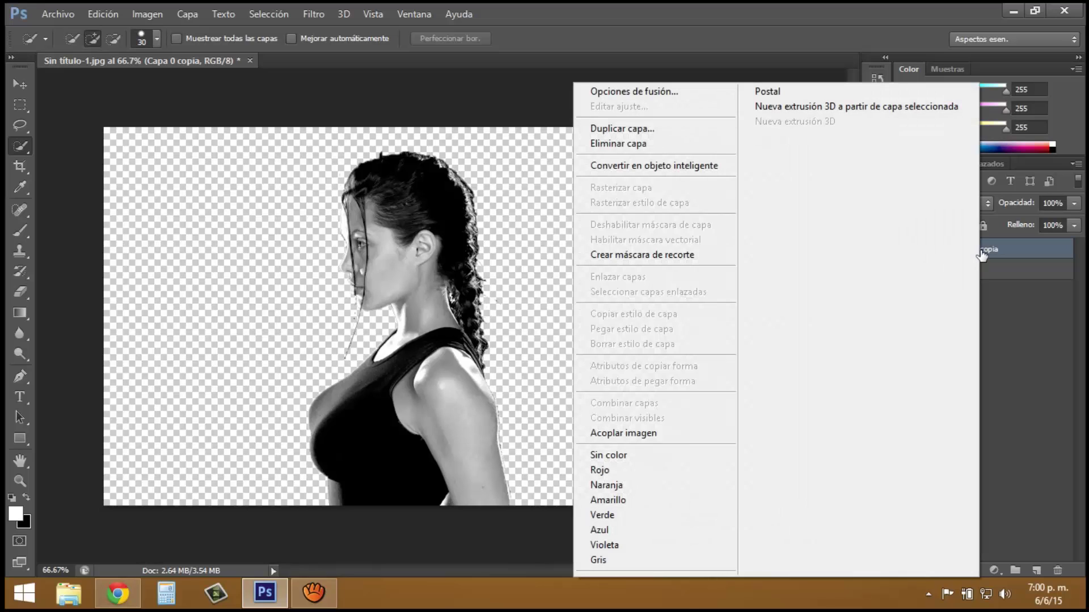
left_click(648, 128)
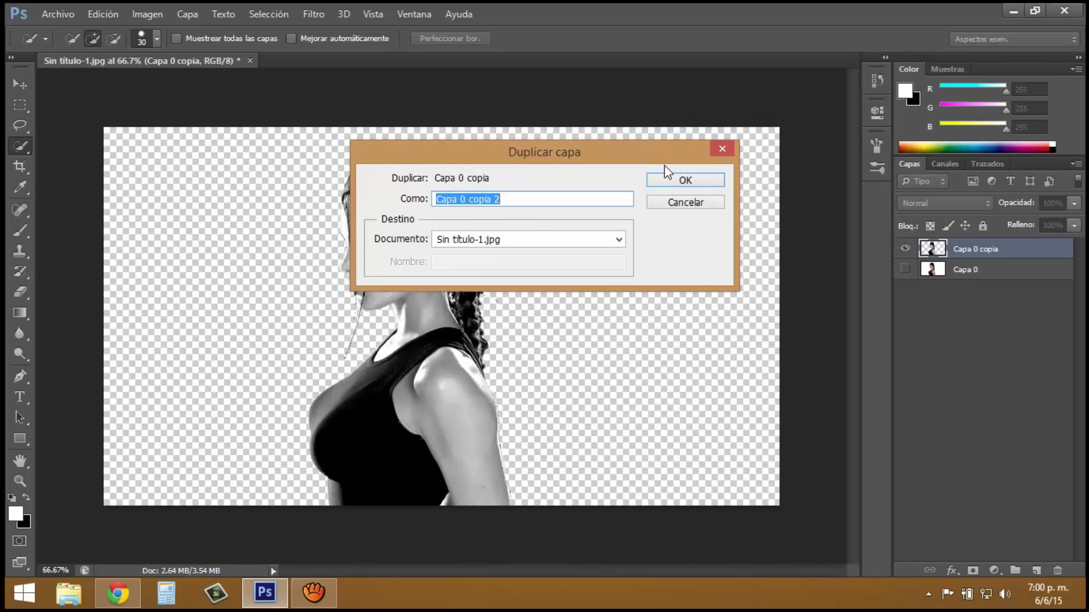
left_click(683, 180)
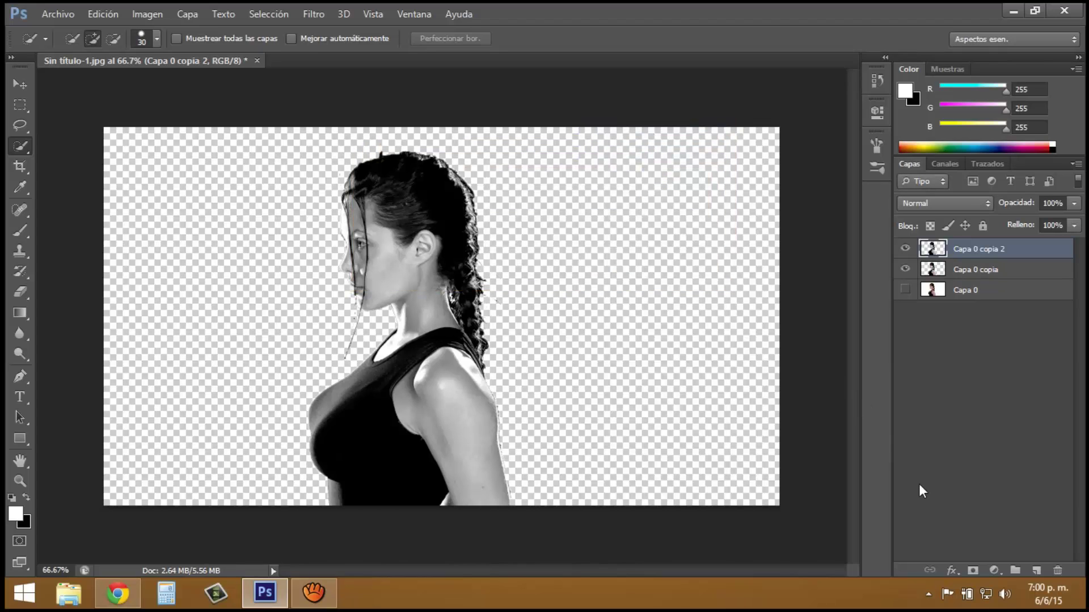
Add a Gradient Overlay in Multiply mode using the black-to-white gradient preset
left_click(952, 572)
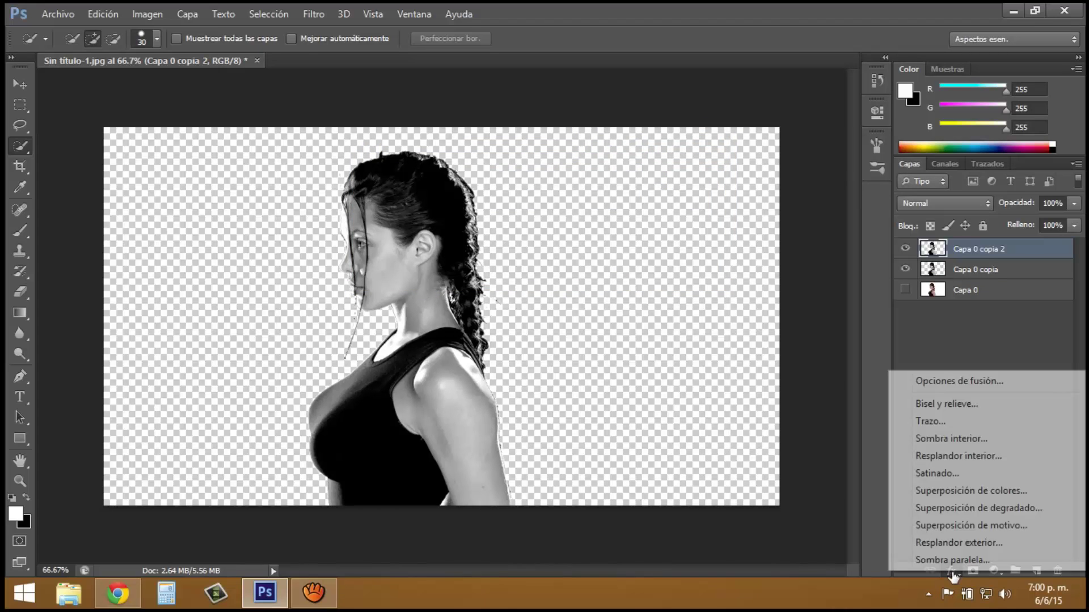
left_click(950, 508)
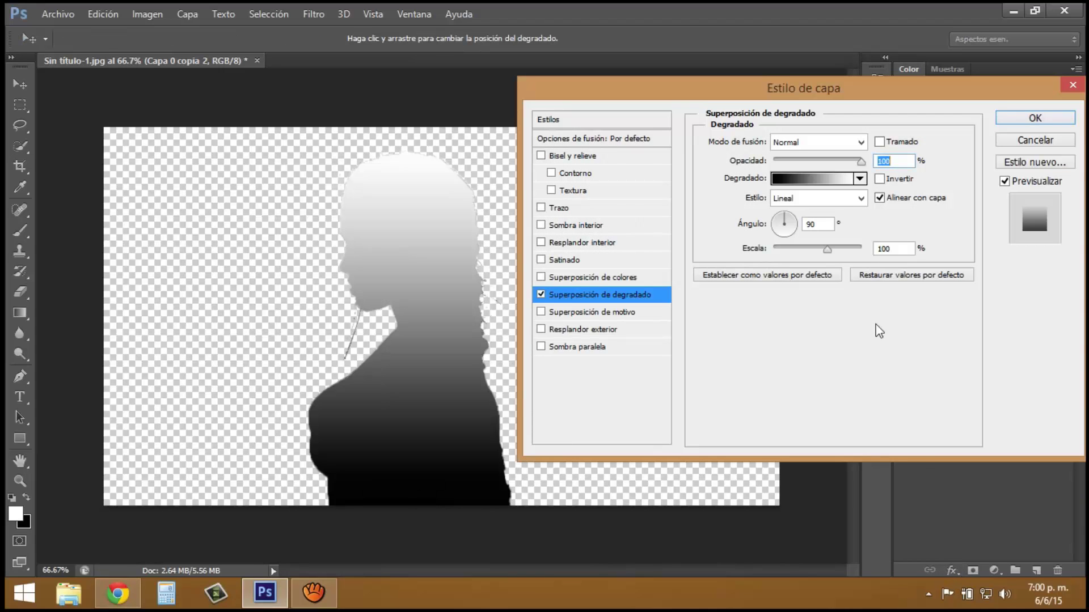
left_click(860, 142)
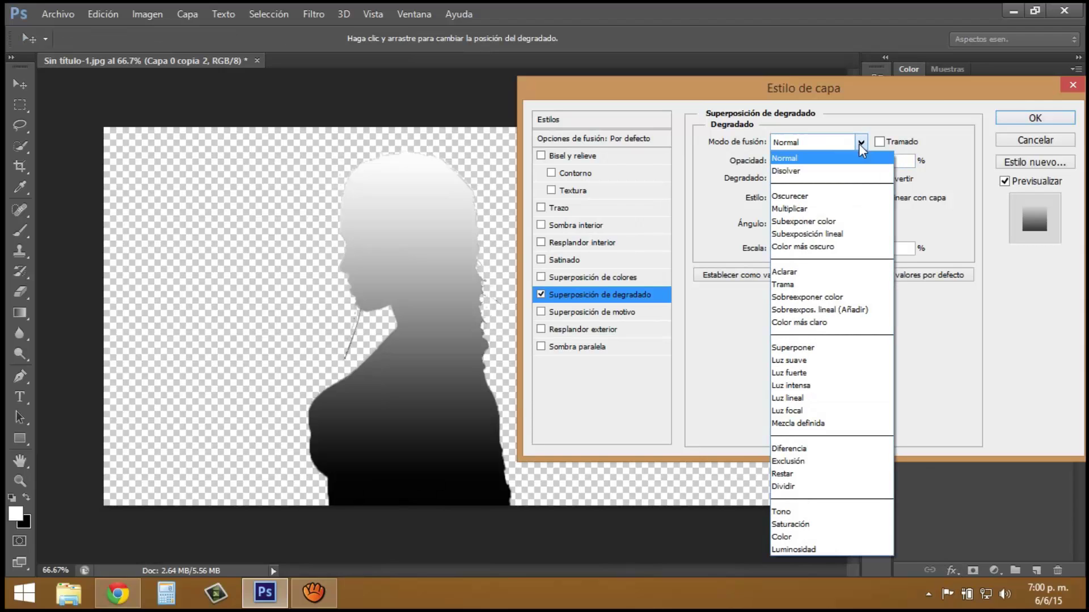
left_click(803, 209)
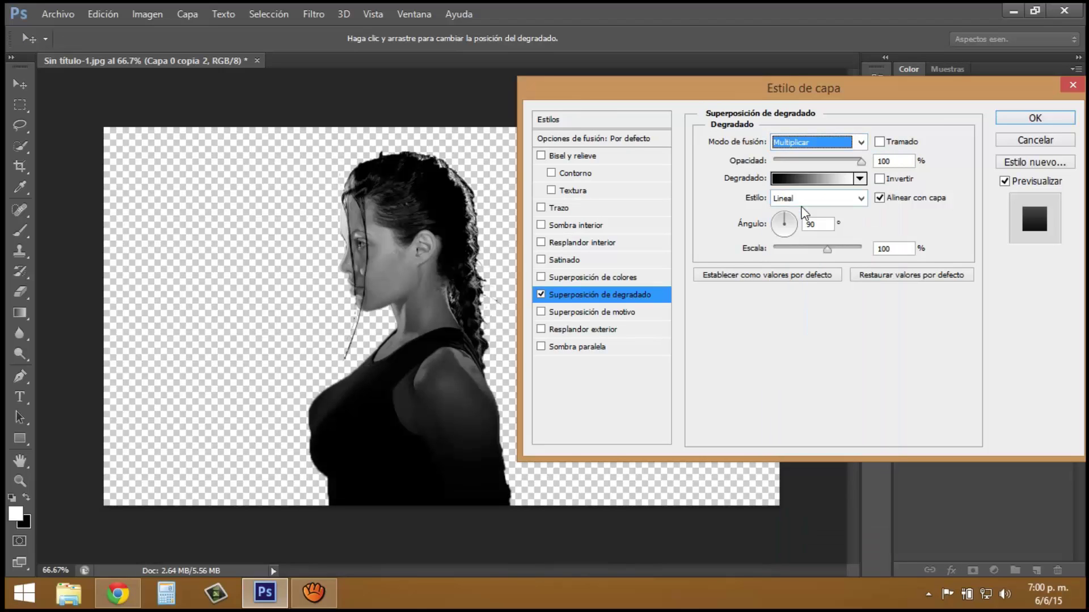
left_click(816, 180)
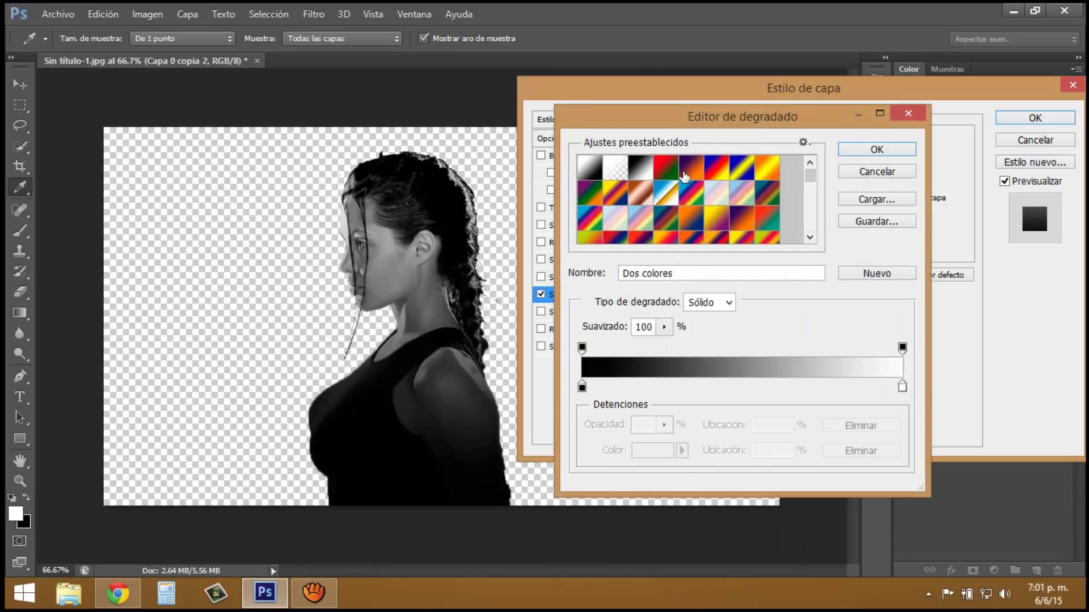
left_click(641, 170)
left_click(851, 159)
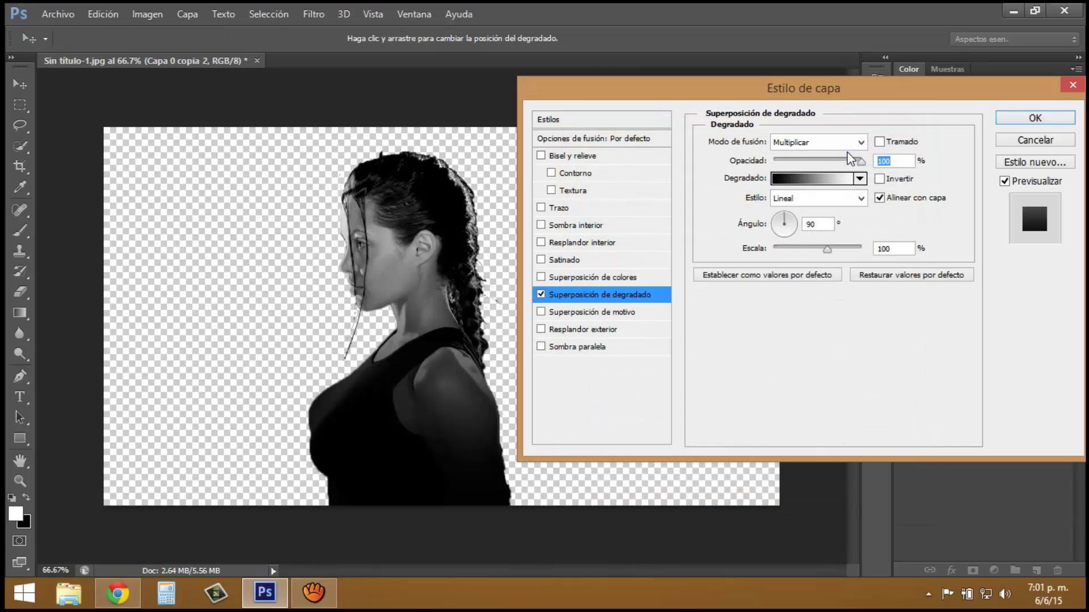
Set the gradient overlay angle to -180° and scale to 40%, and apply the style
left_click(820, 224)
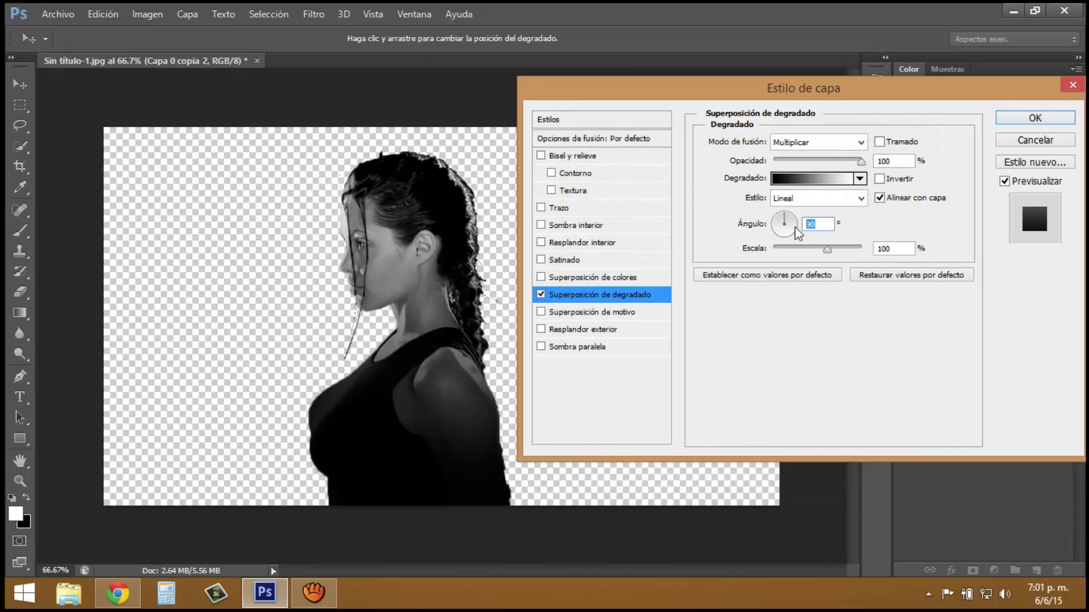
type("-1")
type("80")
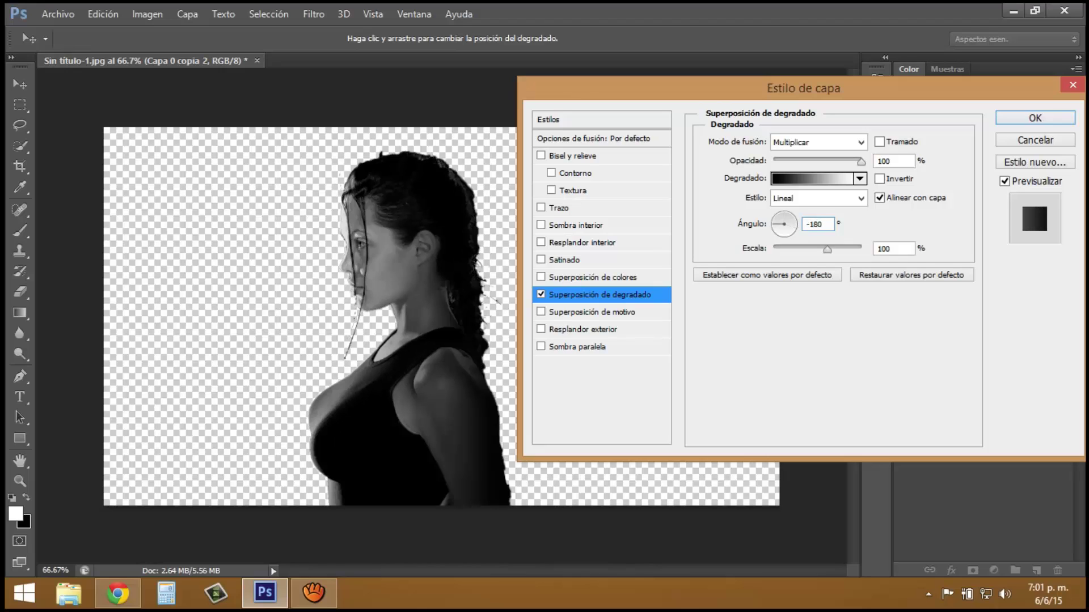
left_click(886, 251)
type("40")
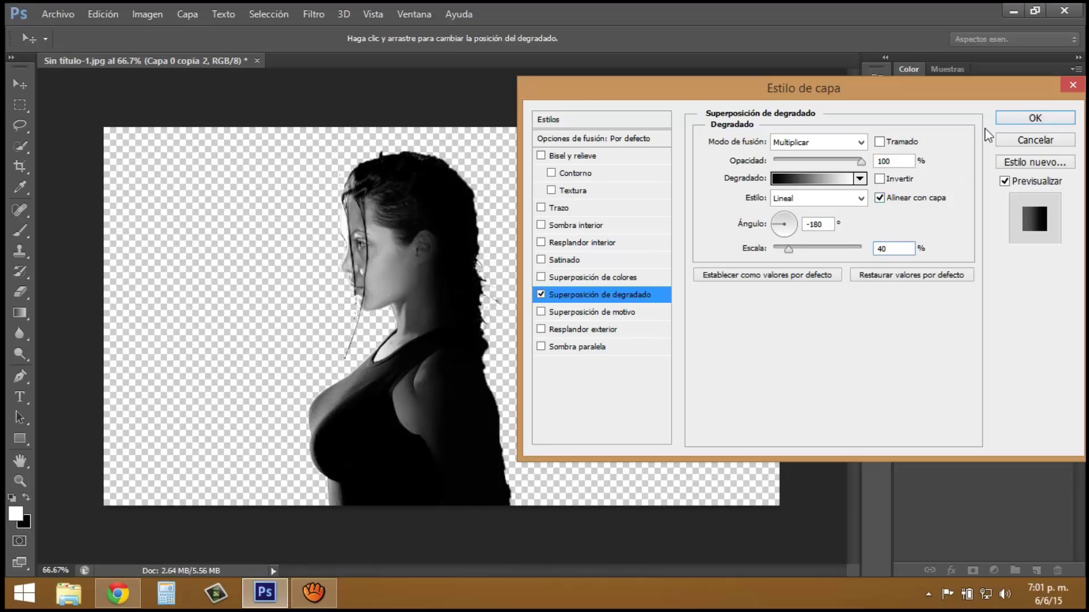
left_click(1004, 120)
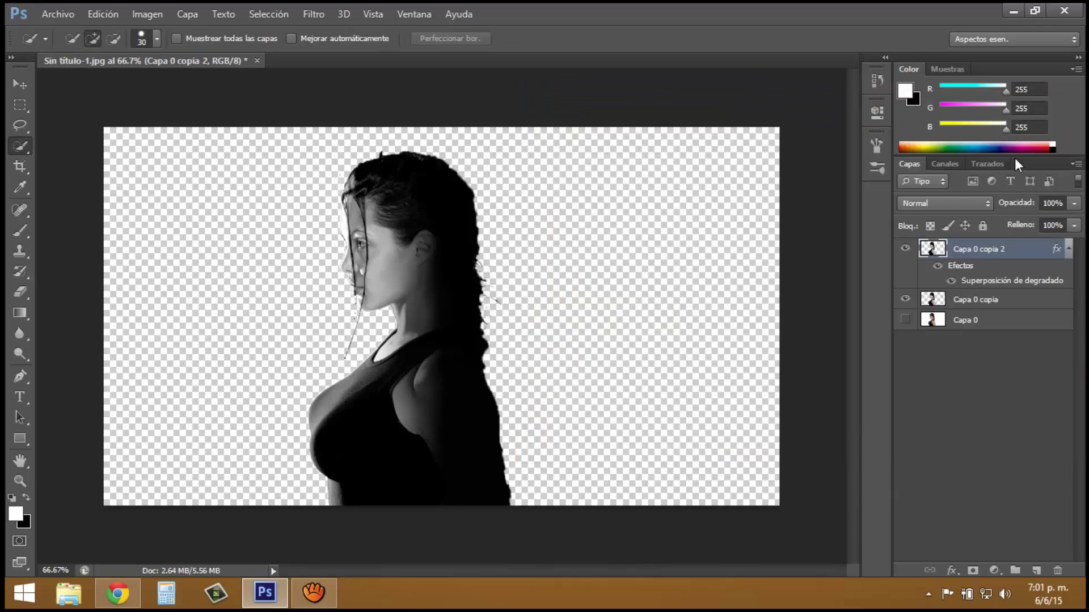
Add a layer mask to Capa 0 copia 2 and paint black over the face and neck with a soft brush
left_click(1068, 248)
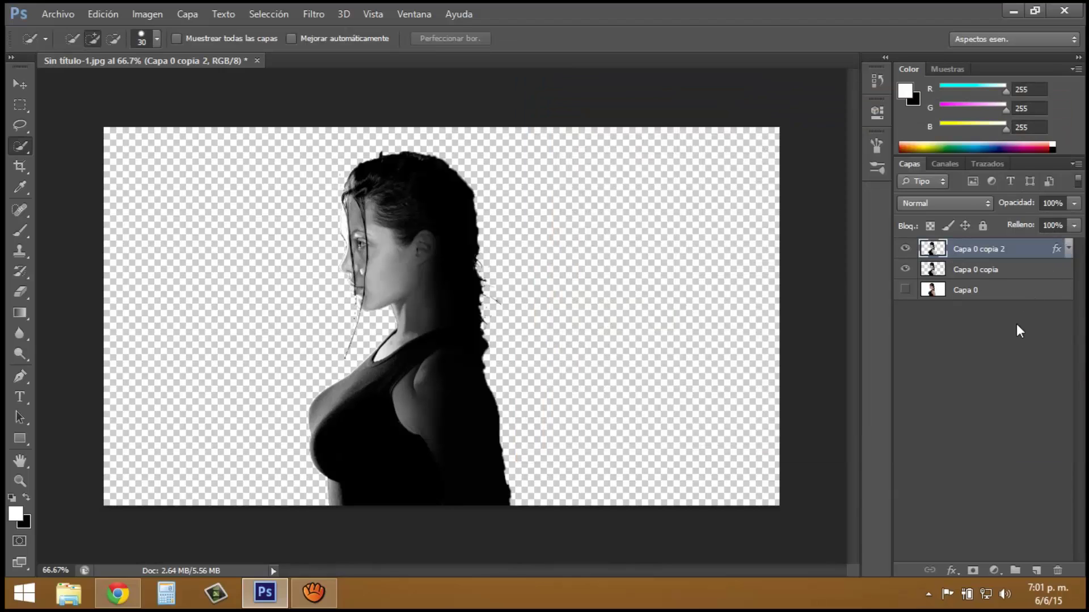
left_click(974, 572)
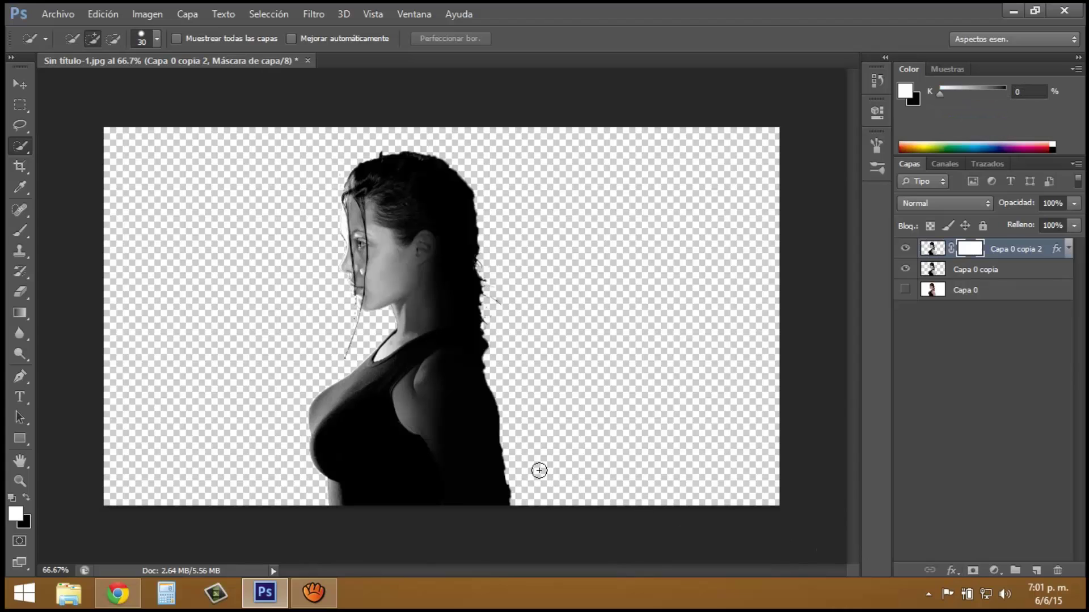
left_click(20, 233)
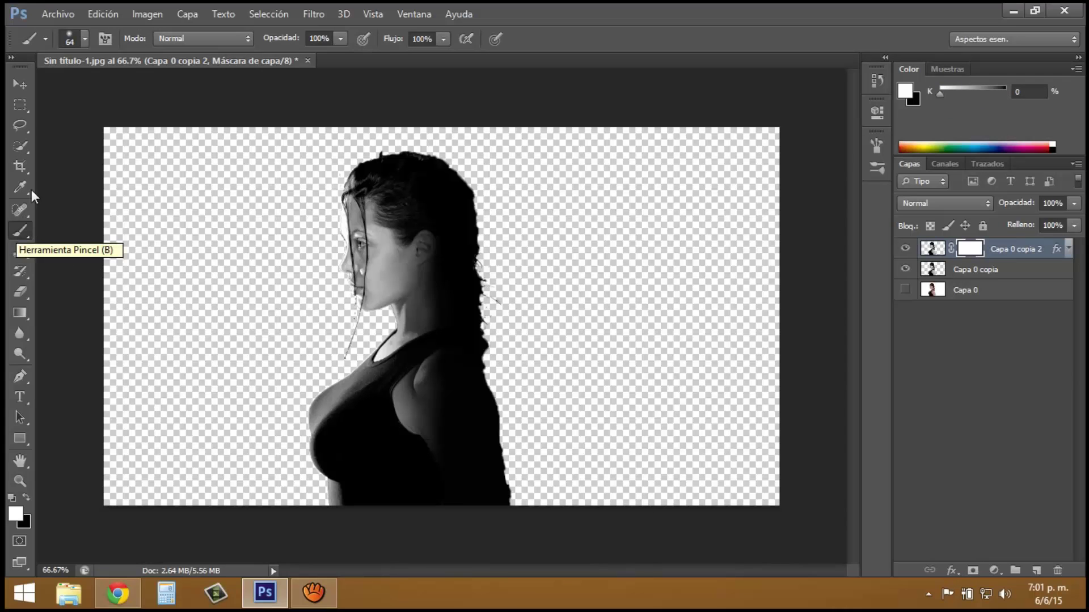
left_click(84, 39)
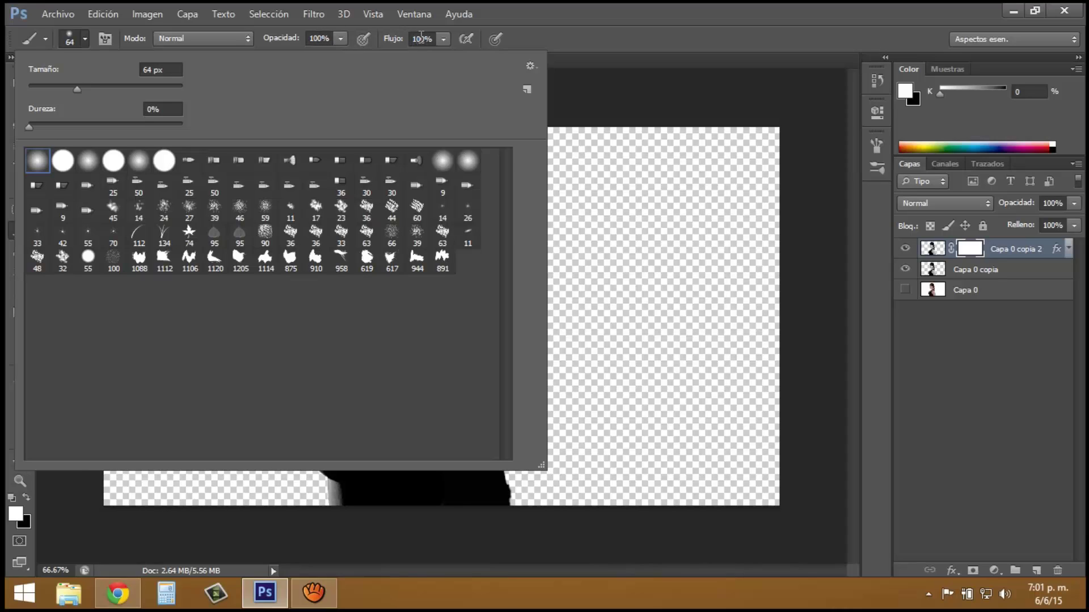
key("Escape")
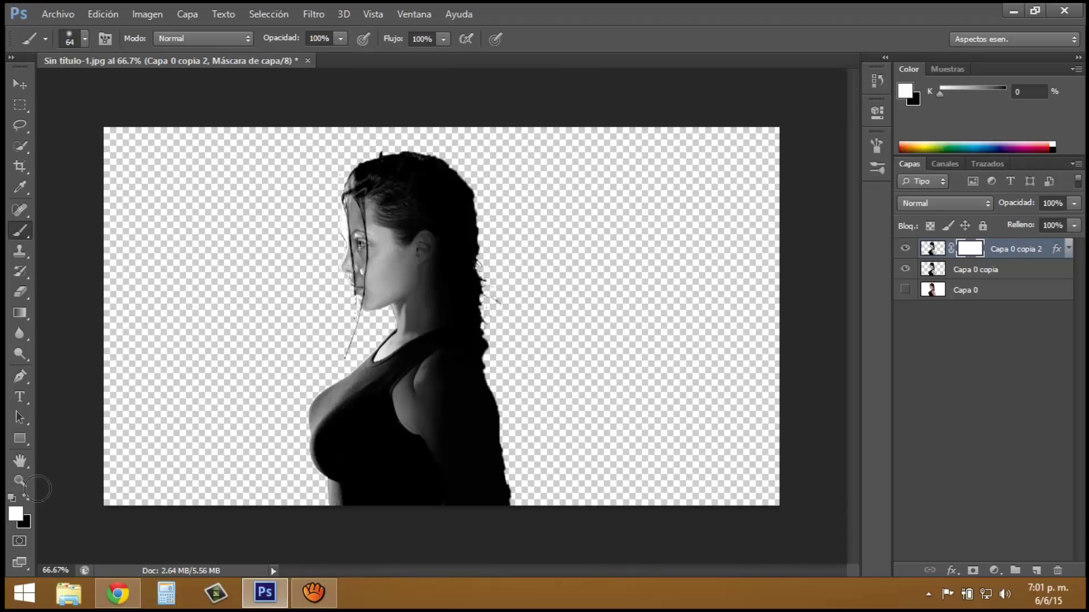
left_click(25, 500)
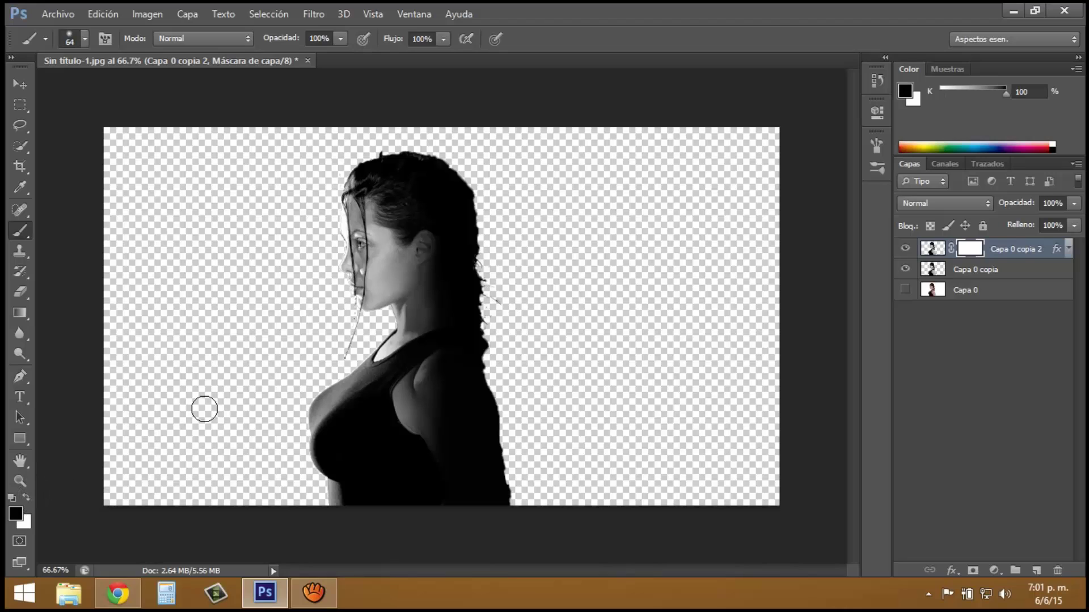
mouse_move(377, 285)
left_mouse_down()
mouse_move(412, 292)
mouse_move(406, 418)
mouse_move(401, 335)
mouse_move(418, 245)
mouse_move(413, 252)
left_mouse_up()
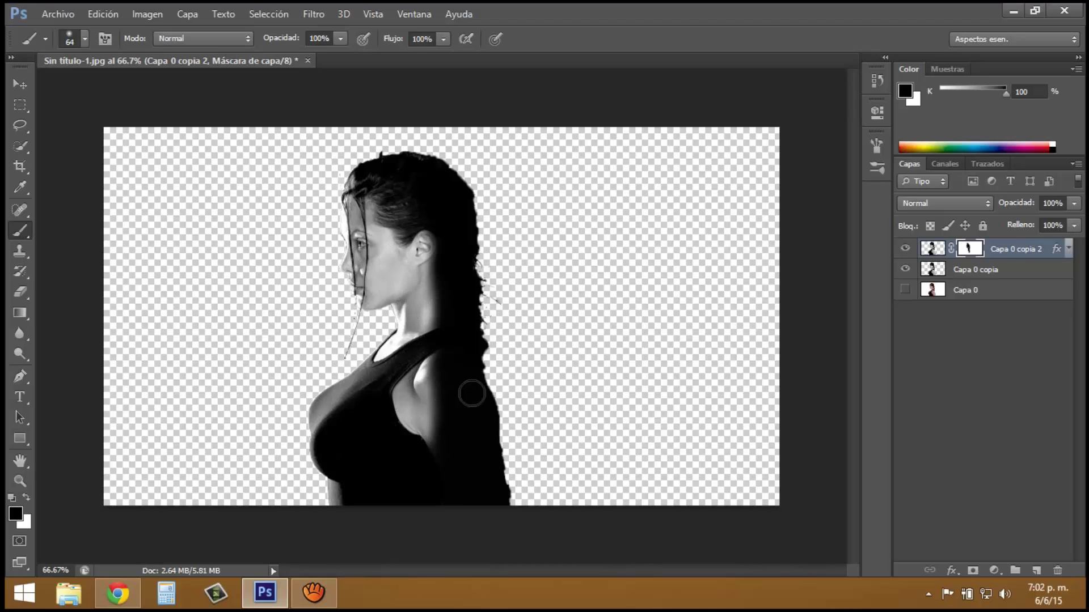
left_click(975, 291)
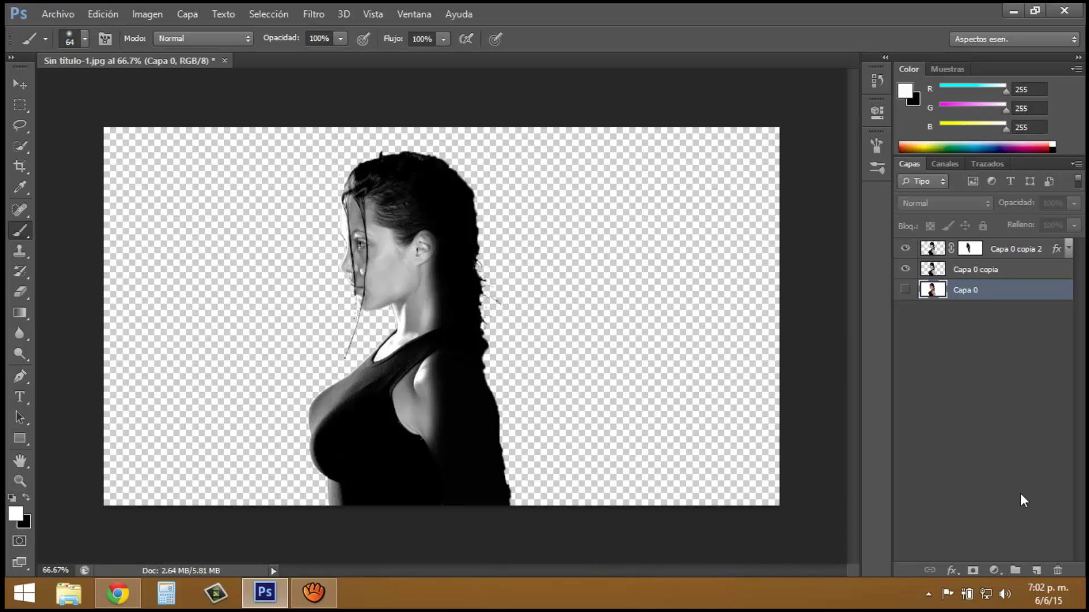
Create new layer Capa 1 above Capa 0 and fill it with white
left_click(1036, 571)
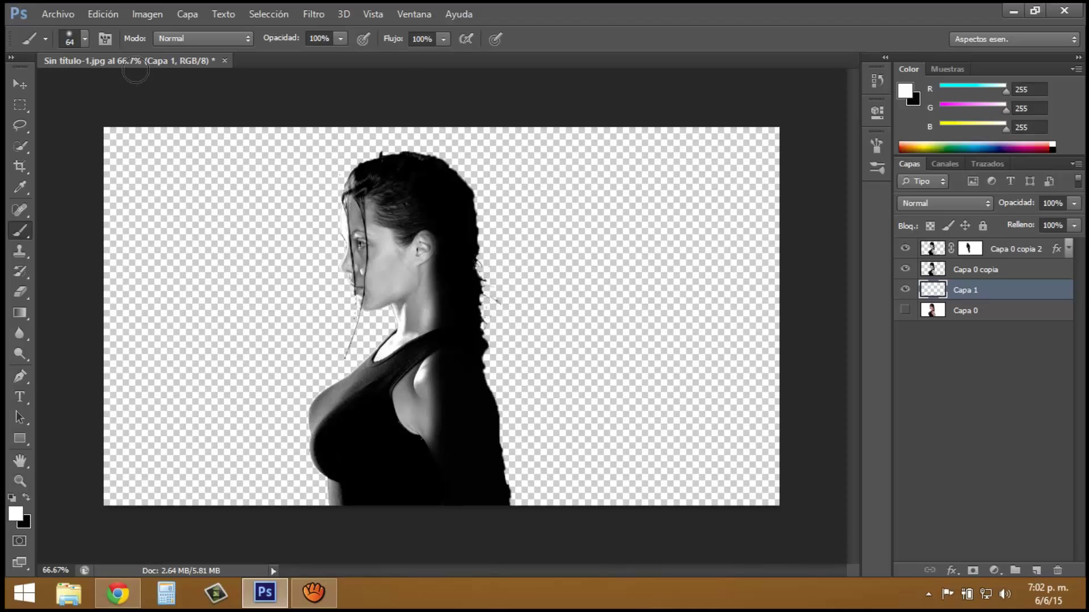
left_click(111, 19)
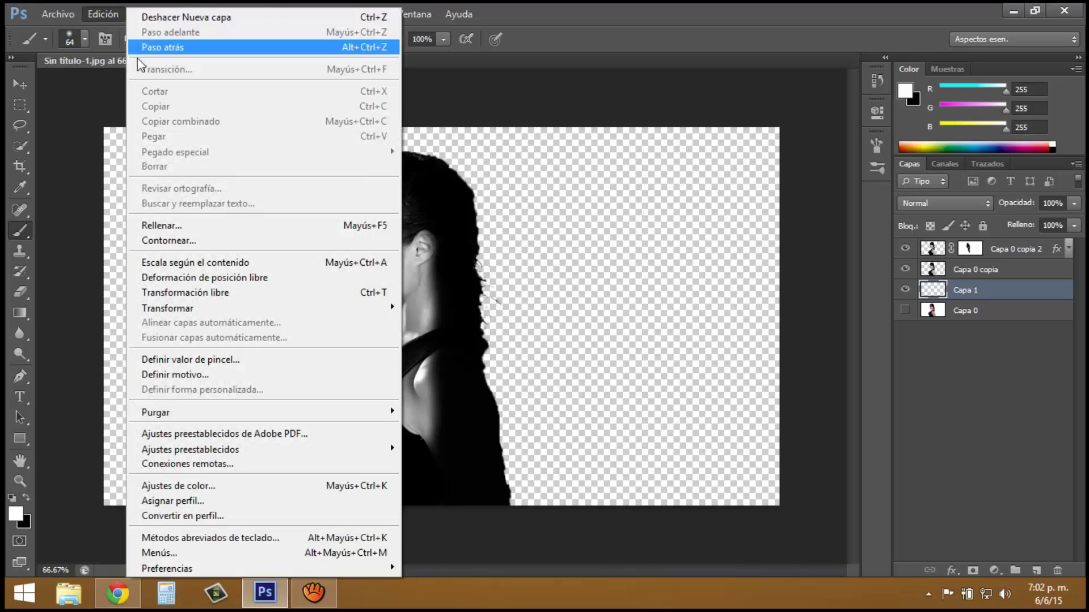
left_click(183, 224)
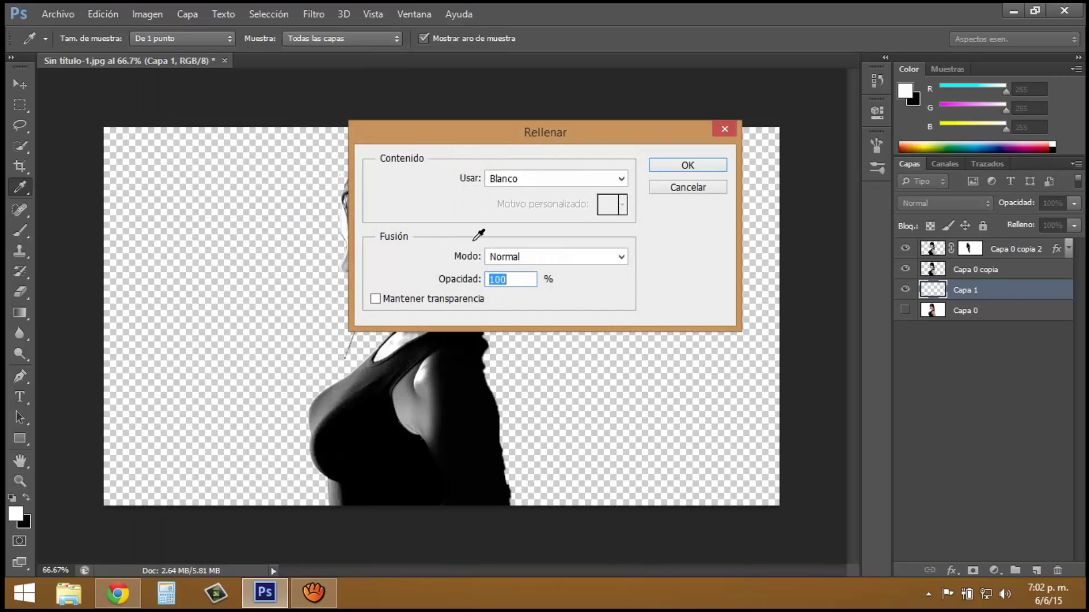
left_click(619, 178)
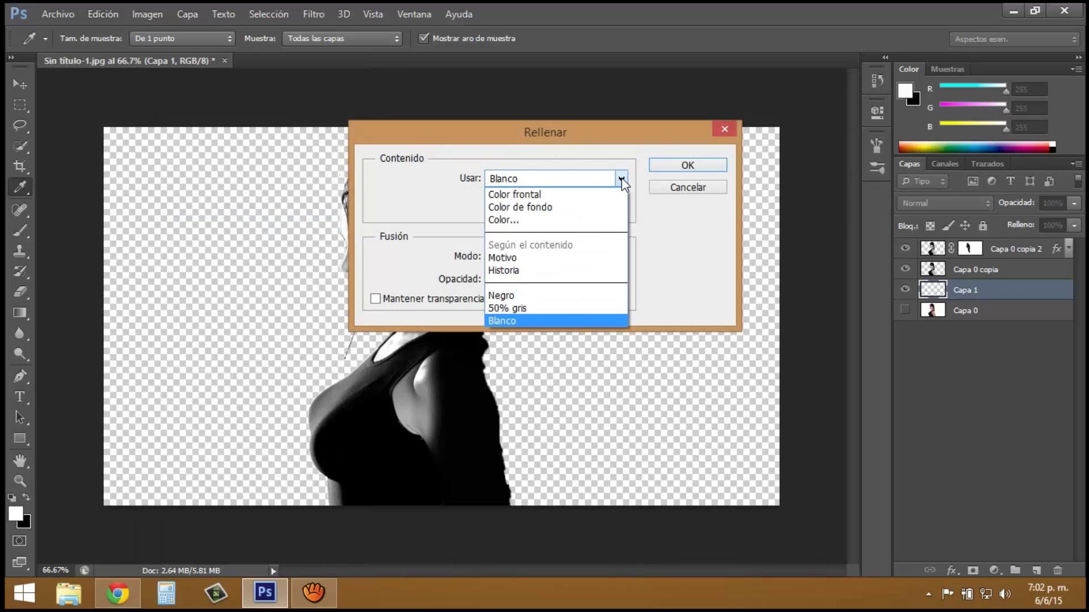
left_click(510, 321)
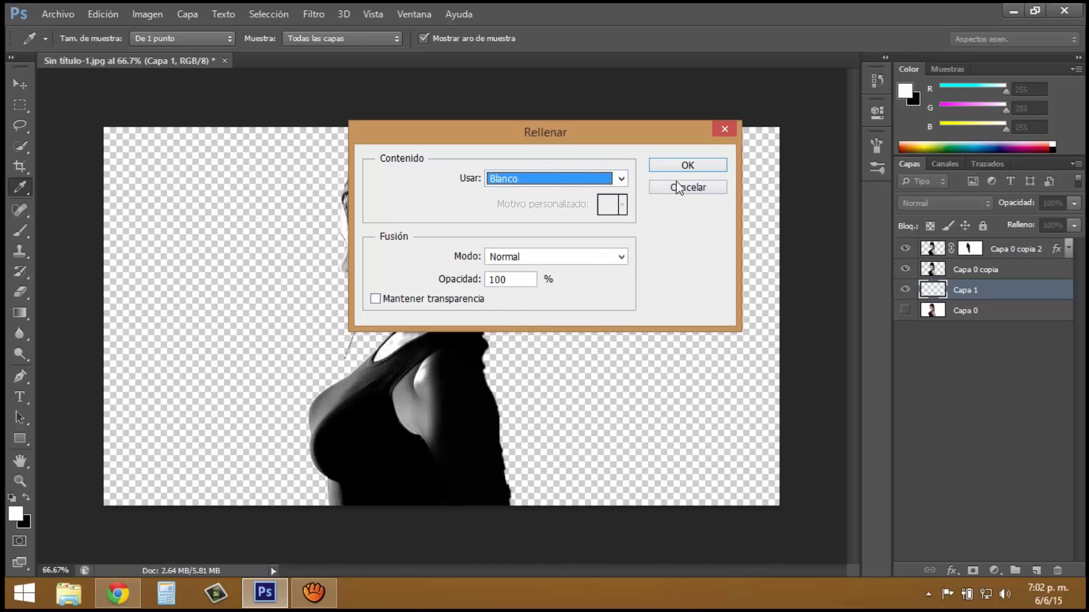
left_click(680, 166)
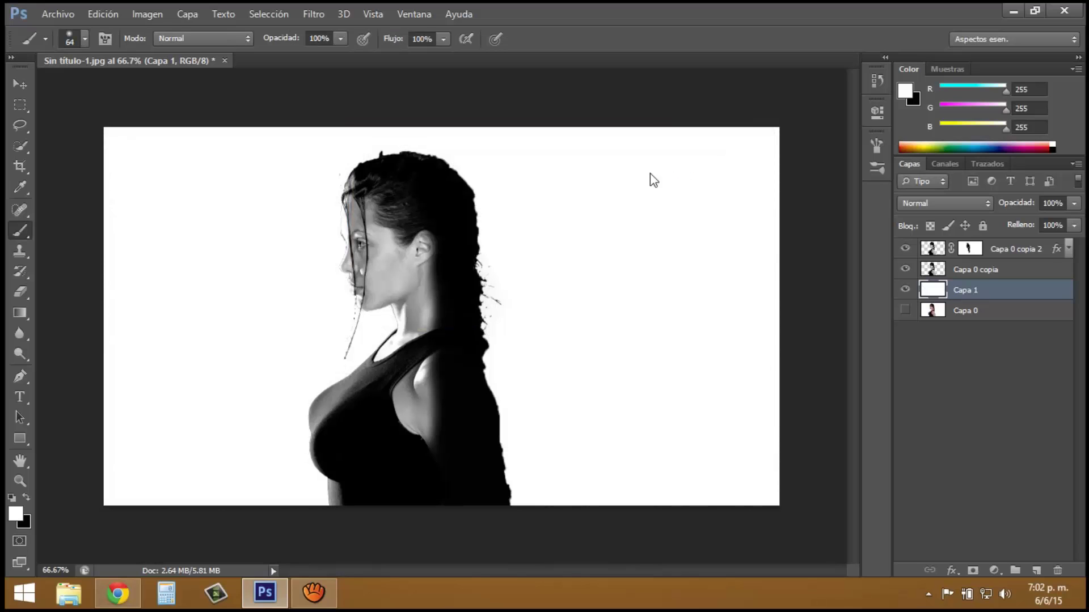
Open fgx.jpg keeping its colour profile and convert its Fondo background into layer Capa 0
left_click(59, 14)
left_click(66, 45)
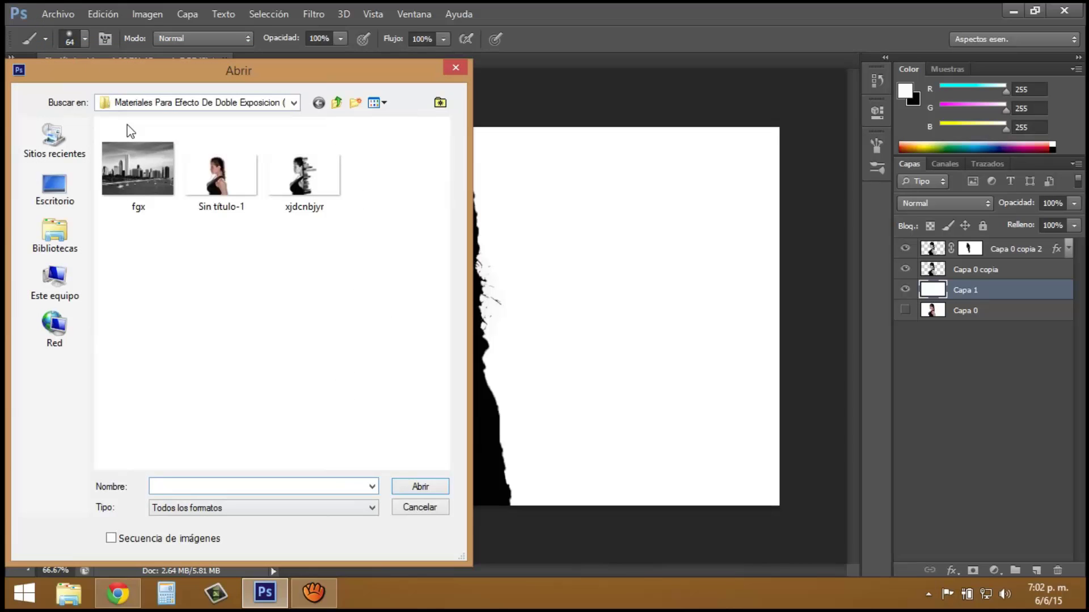
double_click(140, 160)
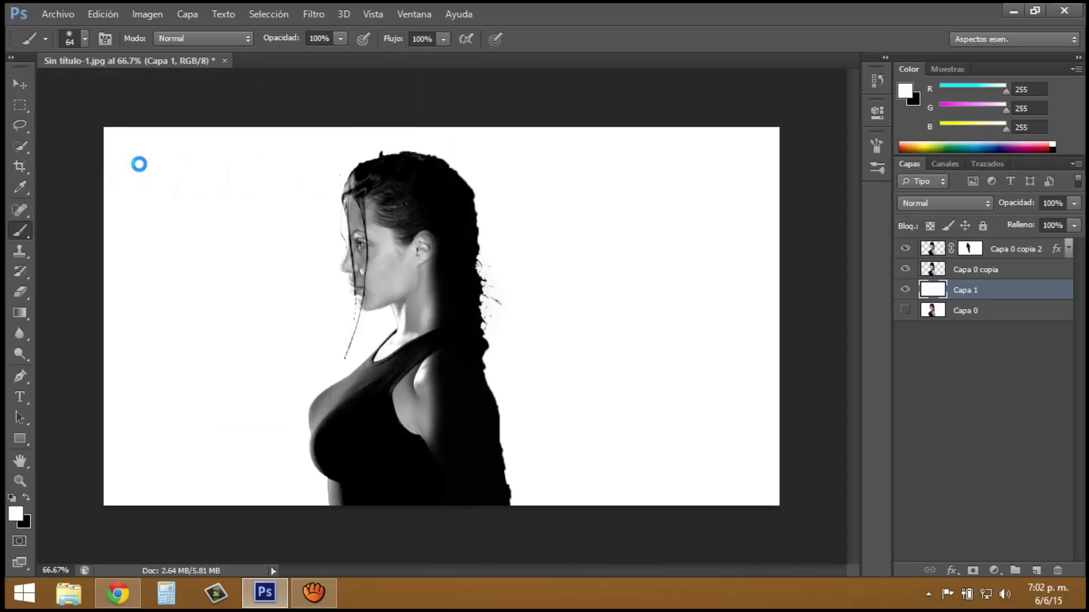
key("i")
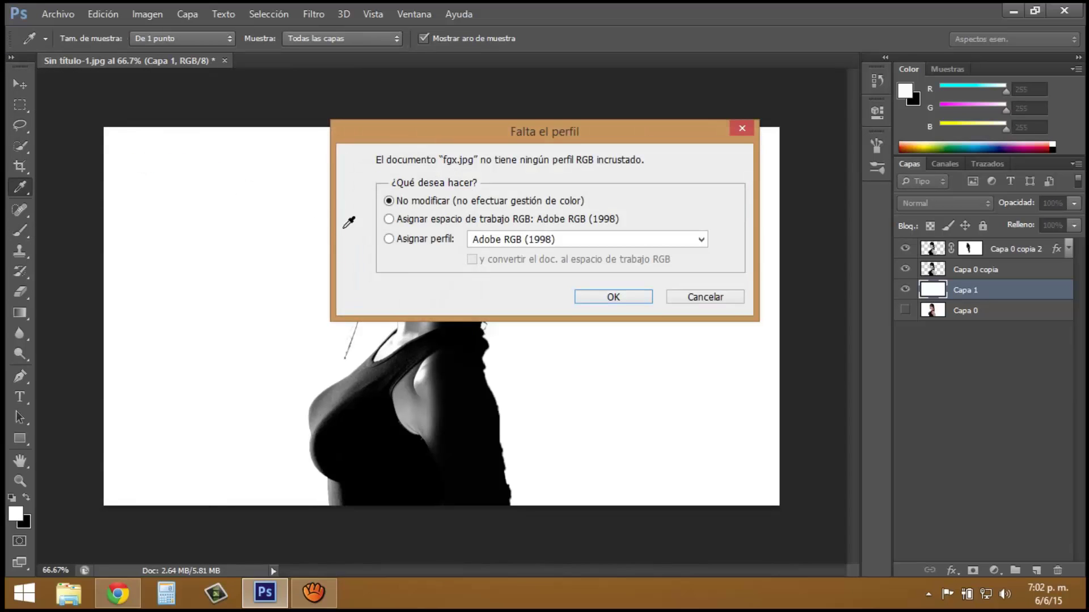
left_click(597, 298)
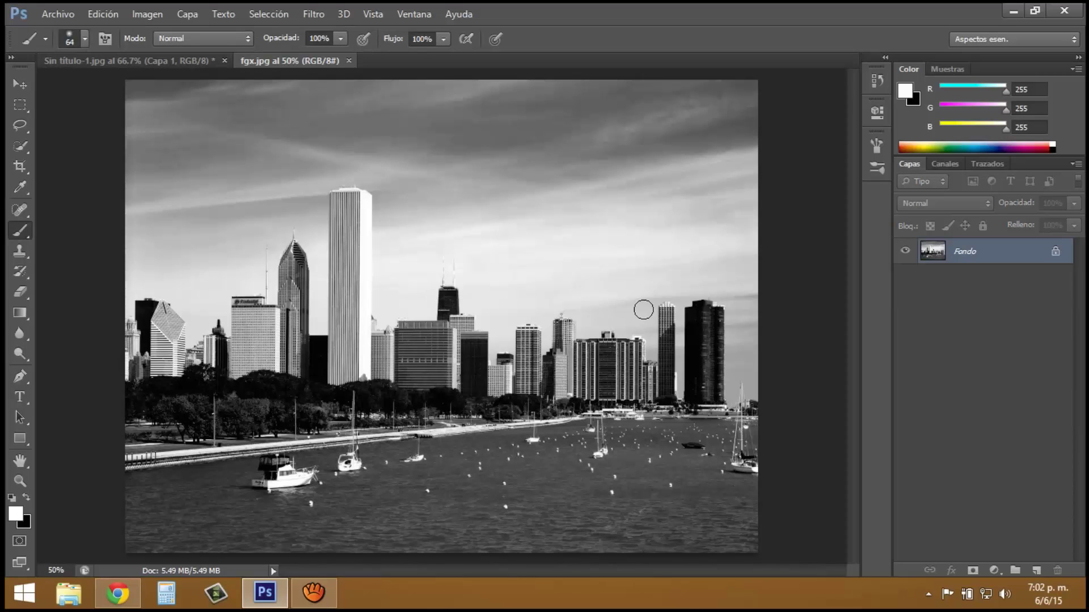
double_click(1055, 253)
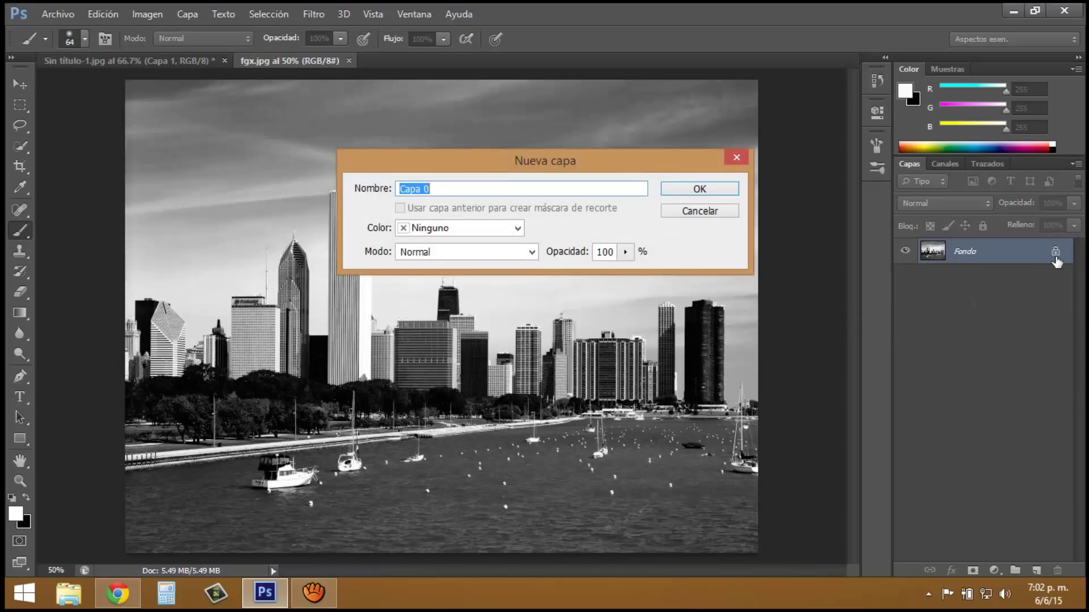
left_click(714, 190)
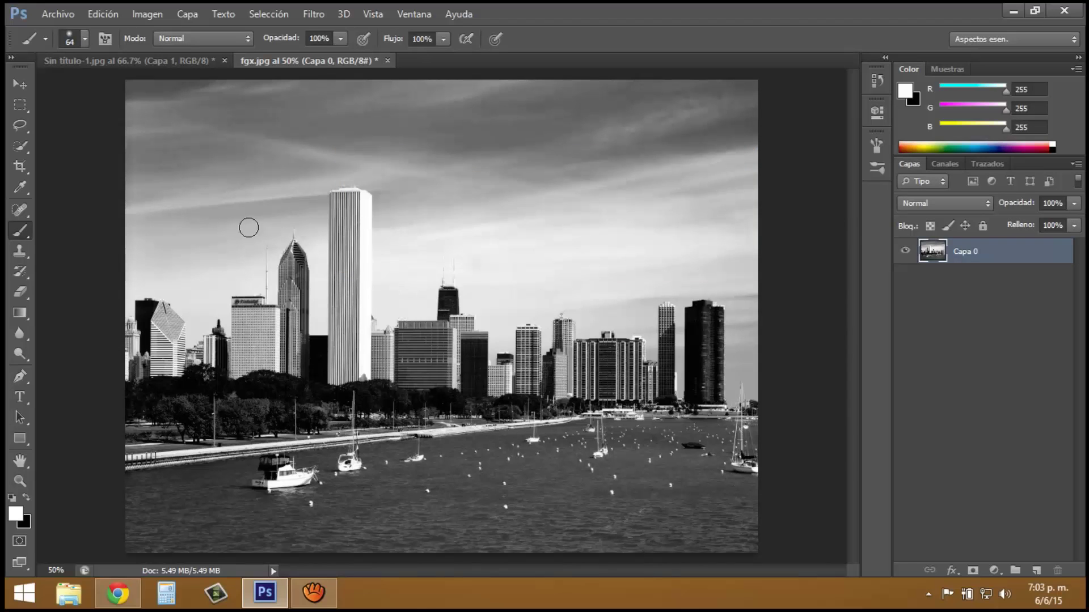
Paint the sky and clouds around the buildings white with a soft brush of varying sizes
right_click(19, 230)
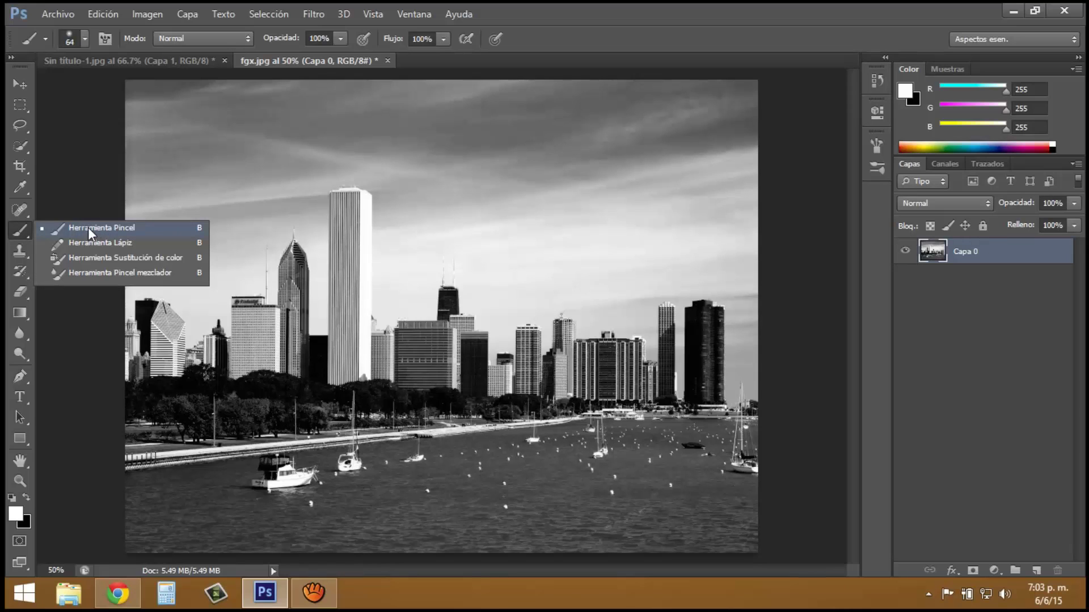
left_click(87, 227)
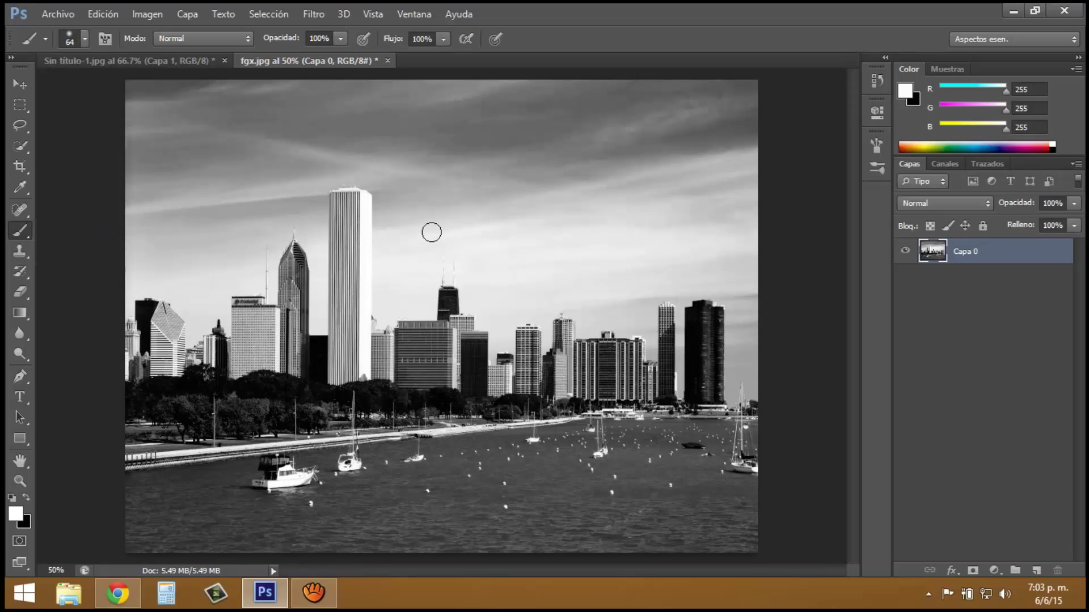
left_click_drag(431, 233, 562, 192)
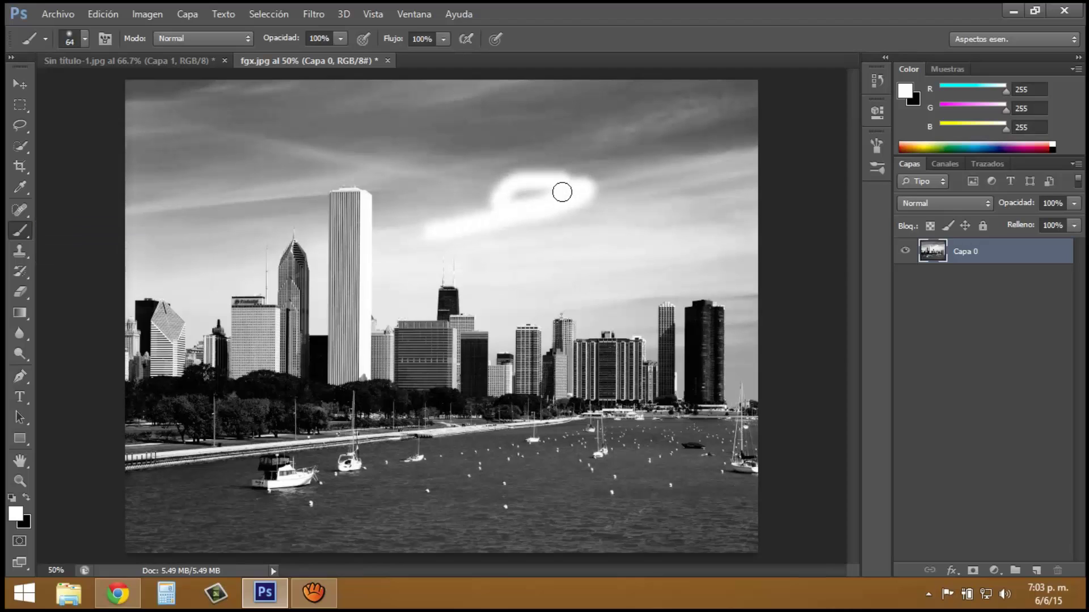
mouse_move(459, 180)
left_mouse_down()
mouse_move(649, 180)
mouse_move(591, 117)
mouse_move(736, 151)
mouse_move(693, 187)
mouse_move(584, 108)
left_mouse_up()
mouse_move(482, 103)
left_mouse_down()
mouse_move(273, 110)
mouse_move(182, 141)
mouse_move(145, 121)
mouse_move(164, 154)
mouse_move(206, 145)
mouse_move(183, 146)
mouse_move(218, 206)
mouse_move(177, 187)
mouse_move(185, 246)
mouse_move(248, 165)
mouse_move(170, 164)
left_mouse_up()
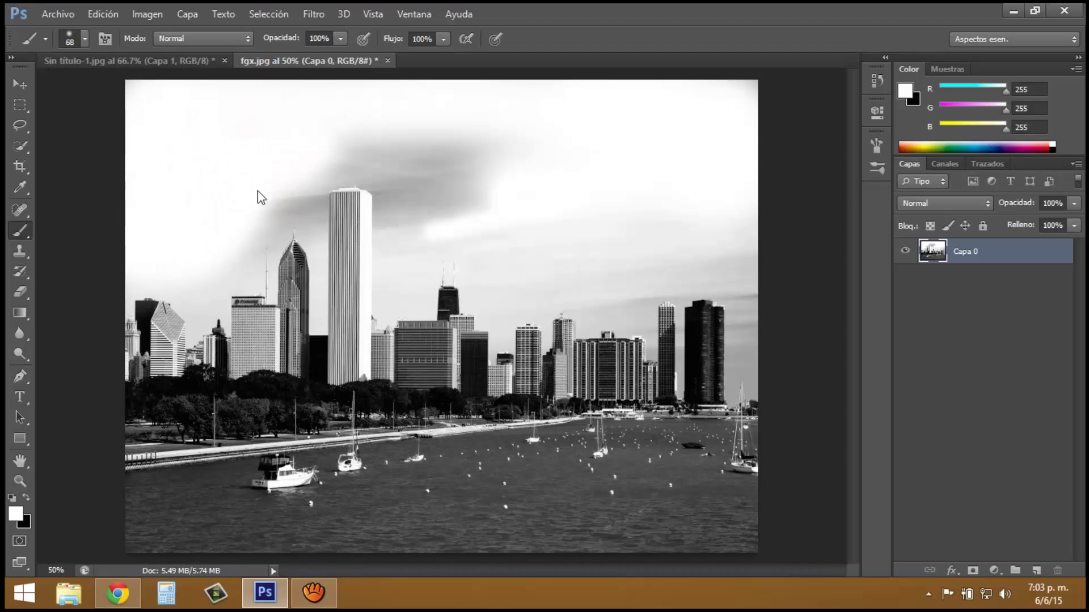
mouse_move(260, 194)
left_mouse_down()
mouse_move(297, 214)
mouse_move(315, 206)
mouse_move(301, 187)
mouse_move(253, 226)
mouse_move(363, 141)
mouse_move(549, 144)
left_mouse_up()
mouse_move(458, 132)
left_mouse_down()
mouse_move(391, 119)
mouse_move(360, 134)
mouse_move(424, 193)
mouse_move(513, 223)
left_mouse_up()
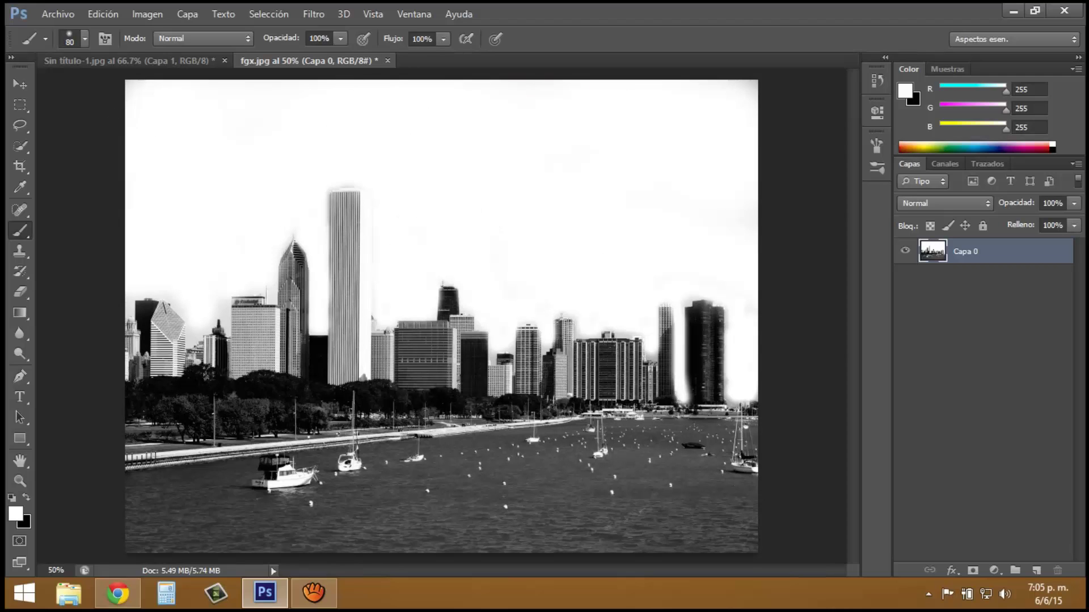
left_click(14, 85)
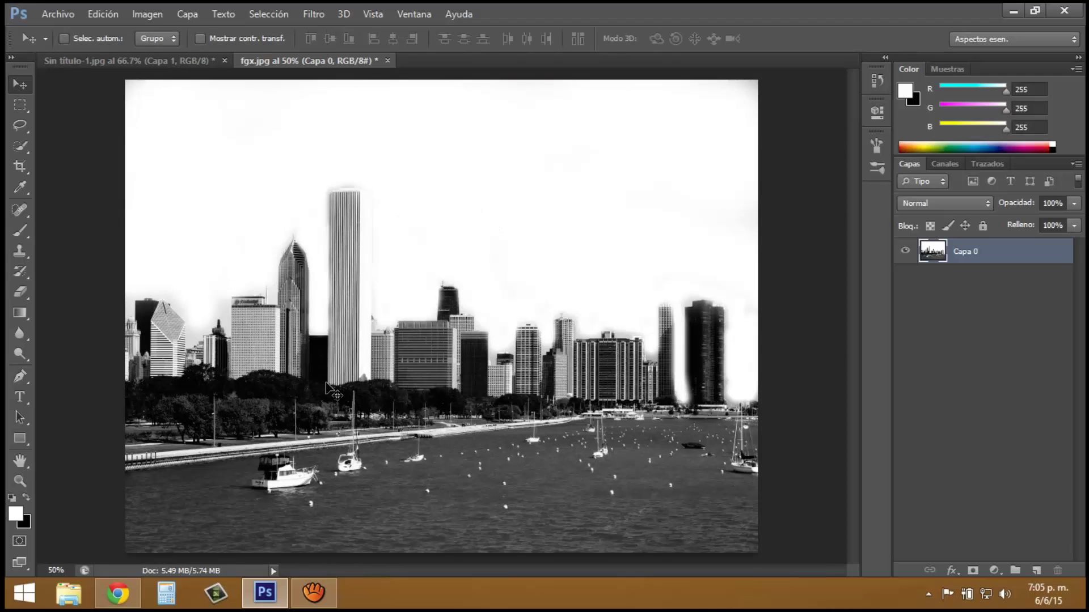
Drag the skyline into the Sin título-1 document as Capa 2 and move it to the top of the layers
left_click_drag(326, 385, 136, 60)
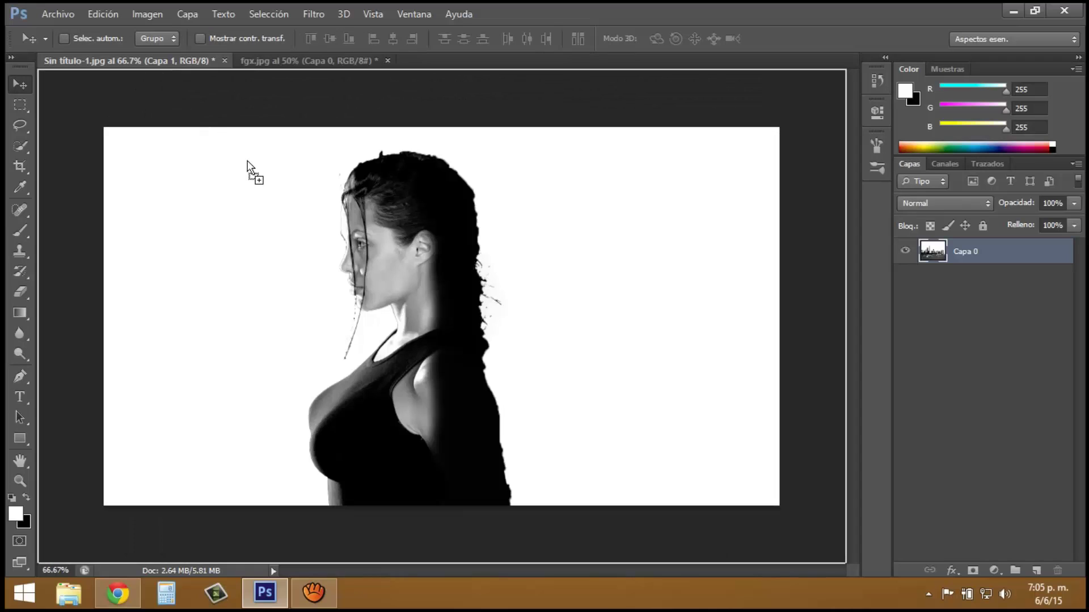
left_click_drag(137, 60, 373, 268)
left_click_drag(420, 295, 420, 294)
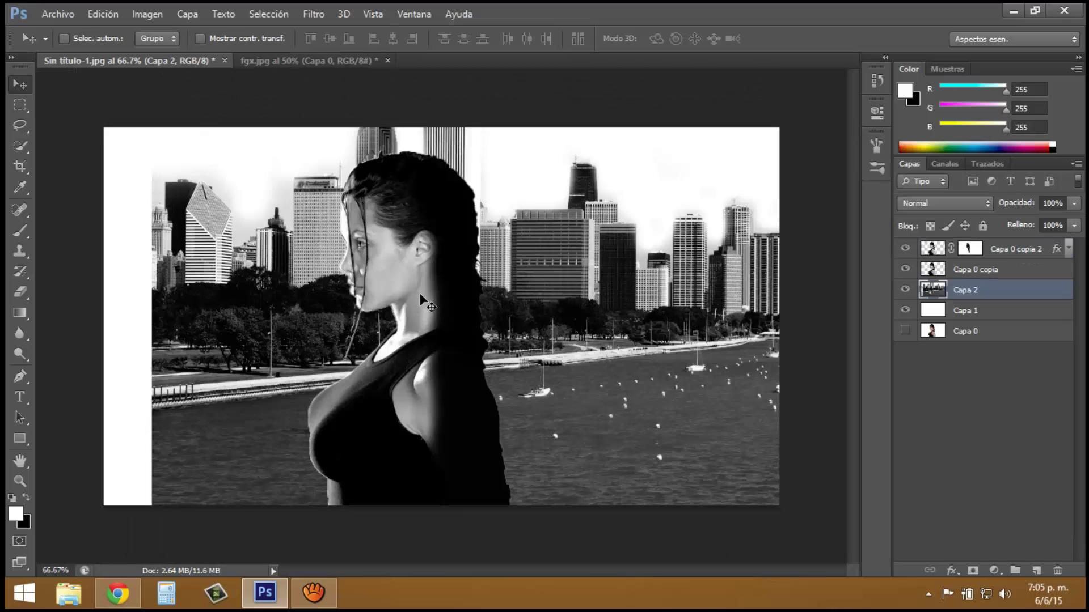
left_click_drag(524, 301, 504, 299)
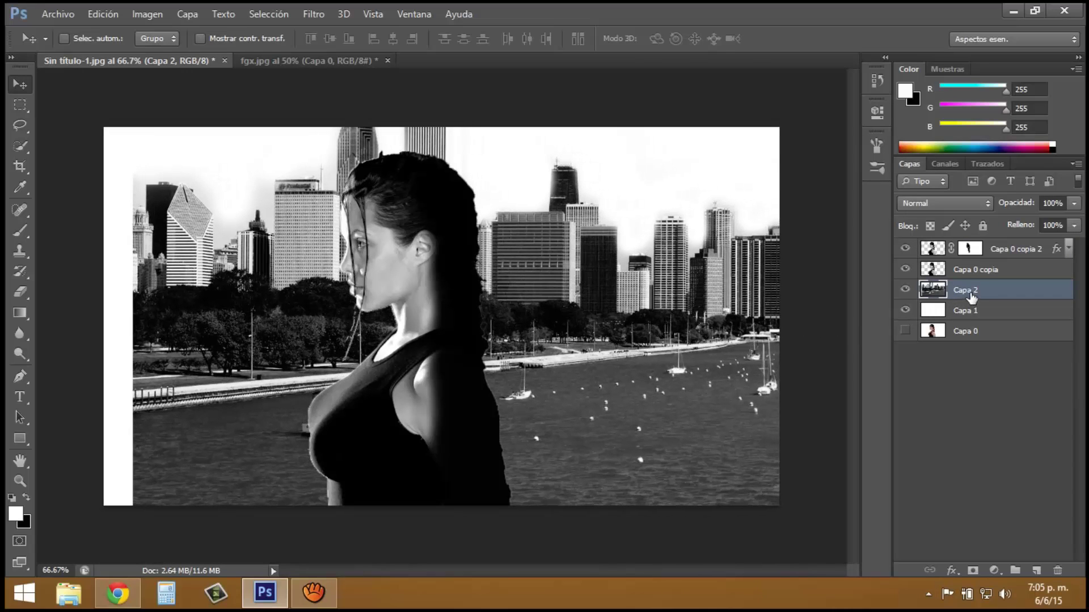
left_click_drag(972, 296, 907, 255)
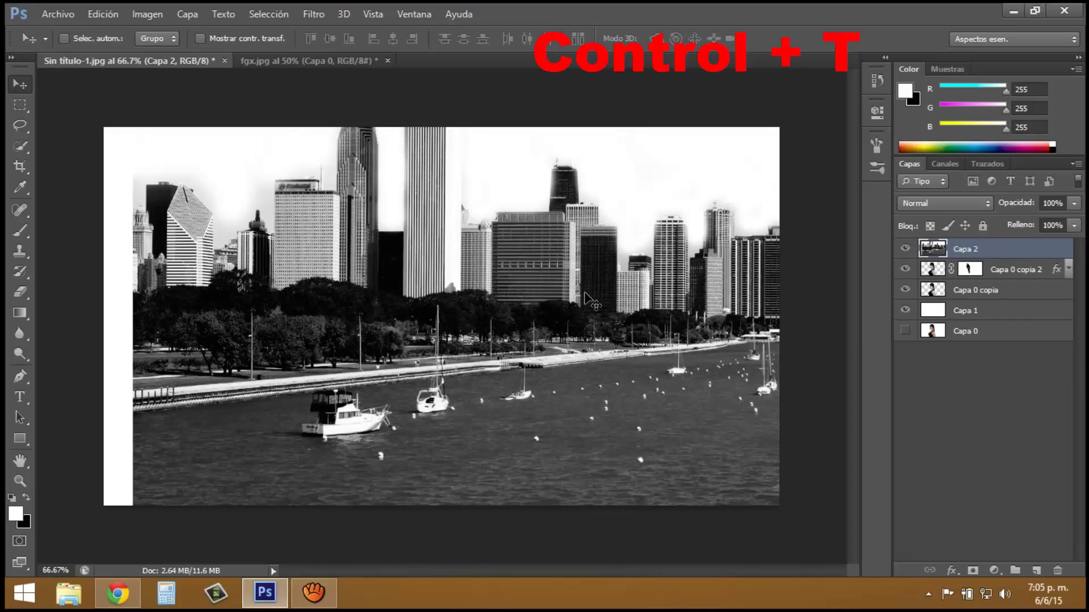
Scale the Capa 2 city skyline down to about 57% and place it lower middle
key("ctrl+t")
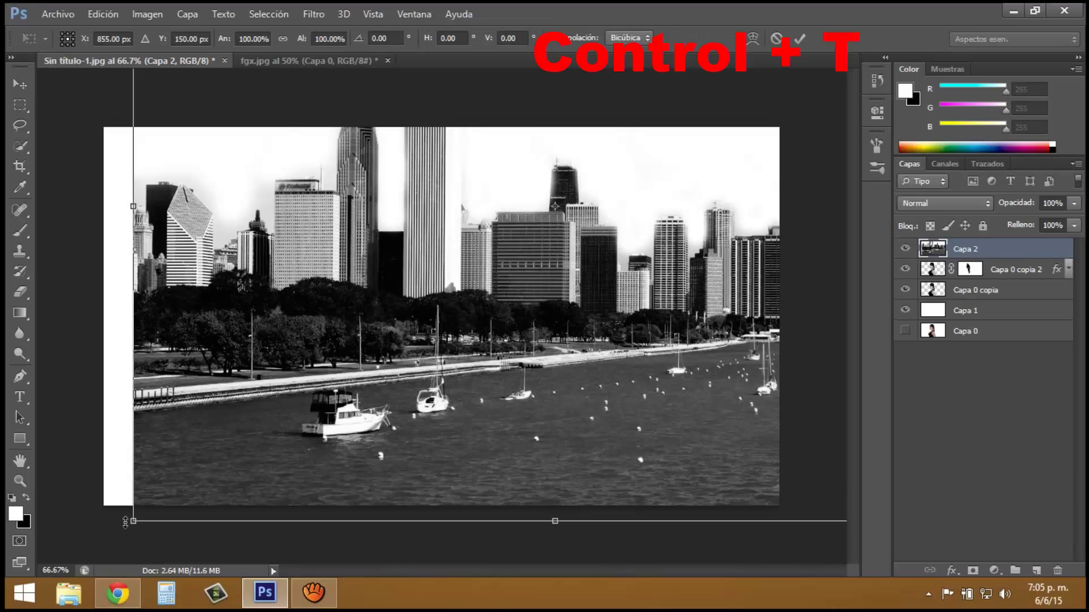
left_click_drag(191, 479, 493, 284)
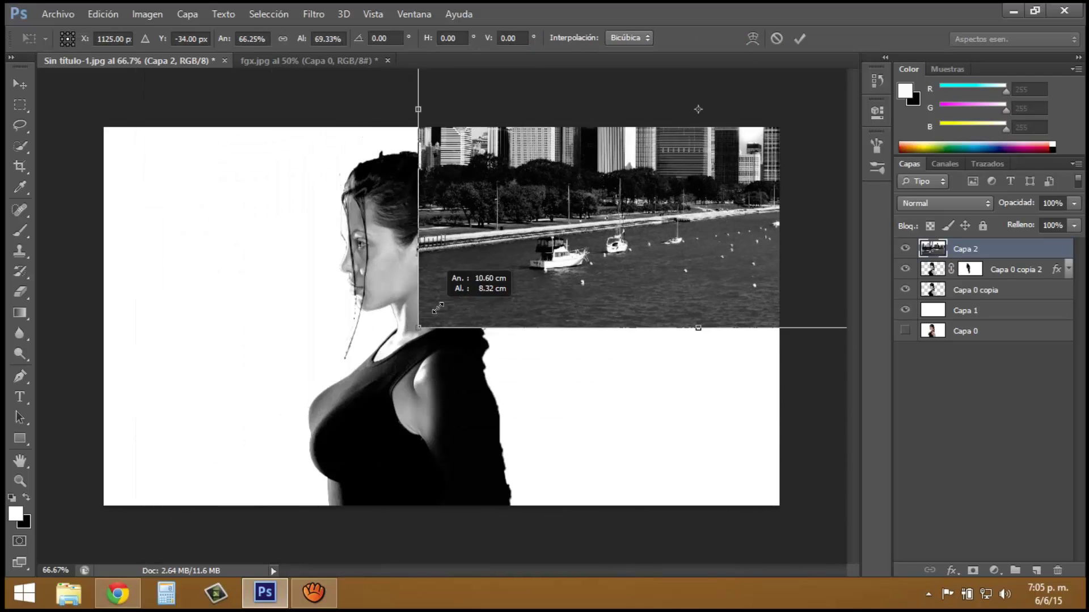
mouse_move(546, 239)
left_mouse_down()
mouse_move(336, 383)
mouse_move(255, 454)
left_mouse_up()
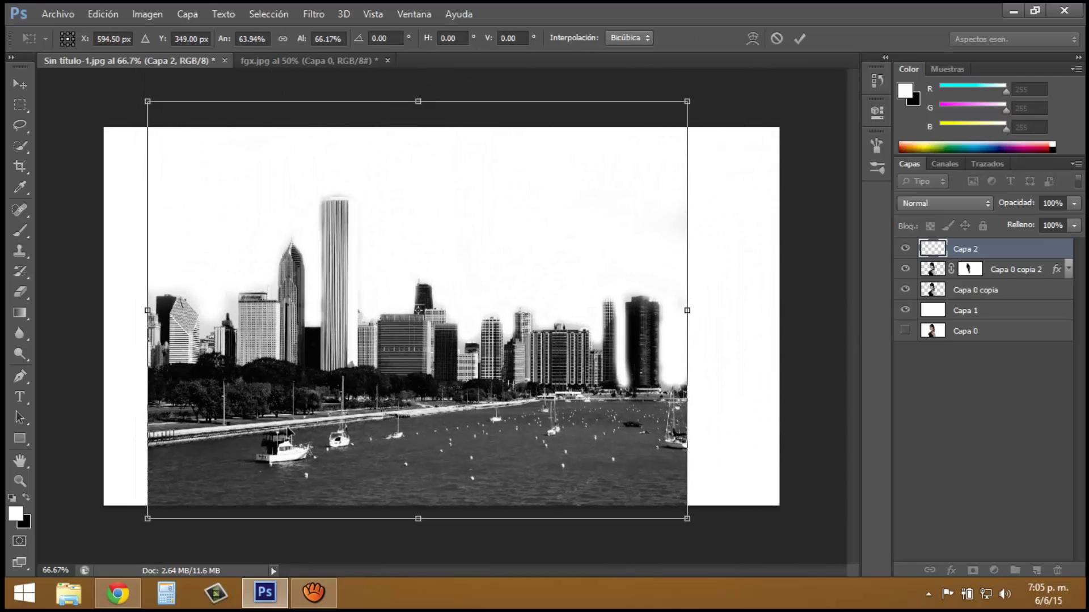
left_click_drag(688, 103, 638, 173)
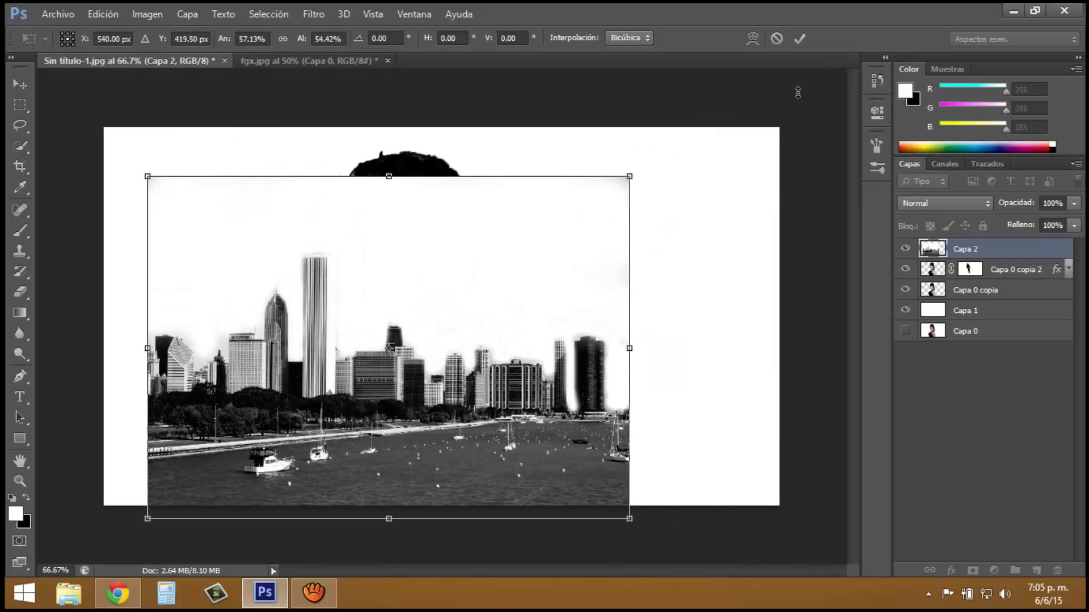
left_click(800, 39)
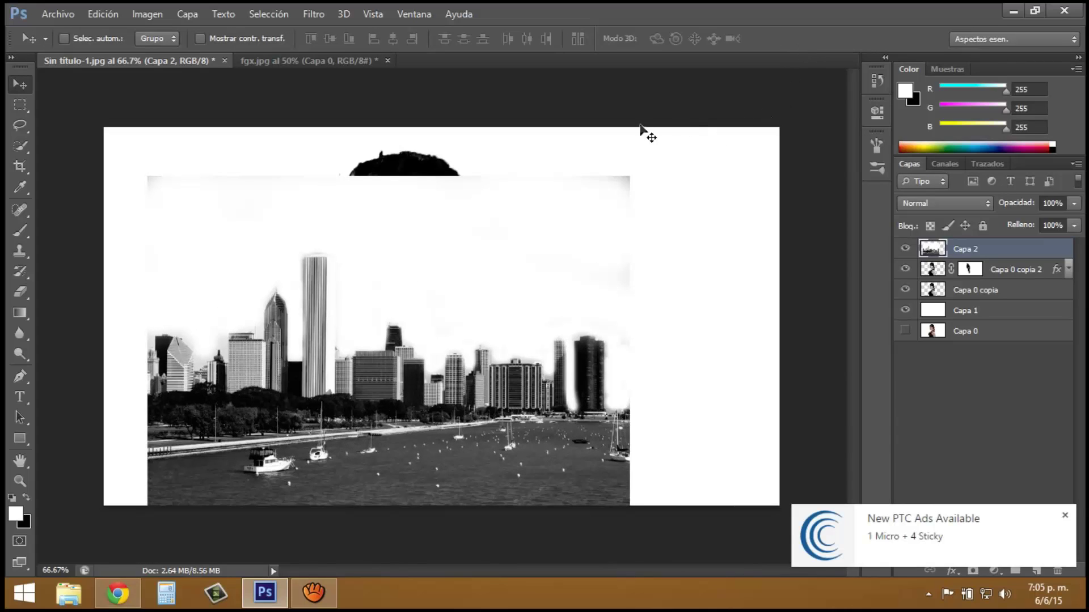
left_click(104, 17)
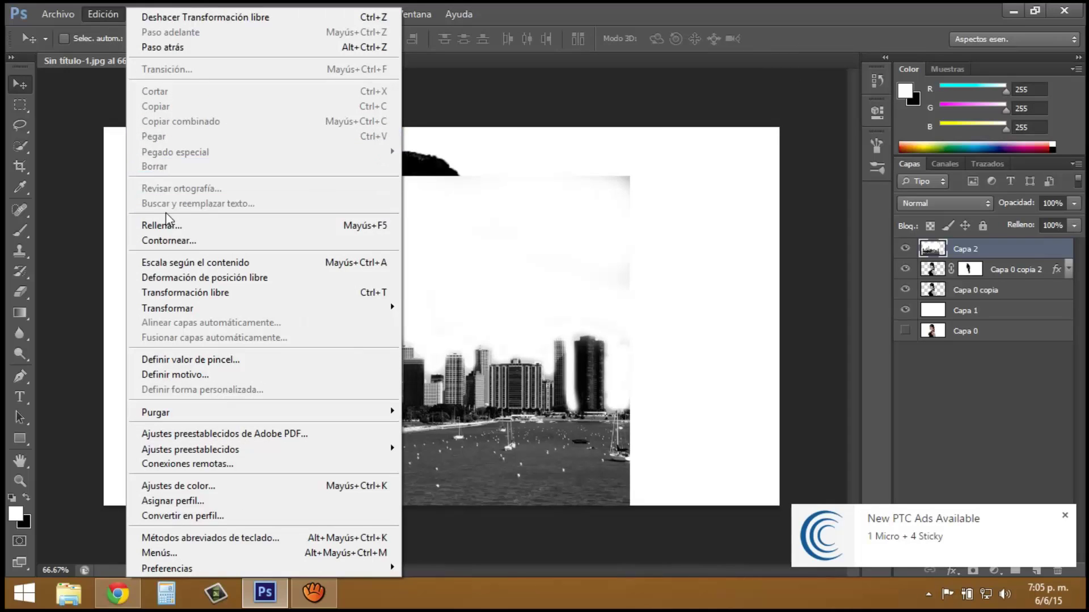
mouse_move(168, 308)
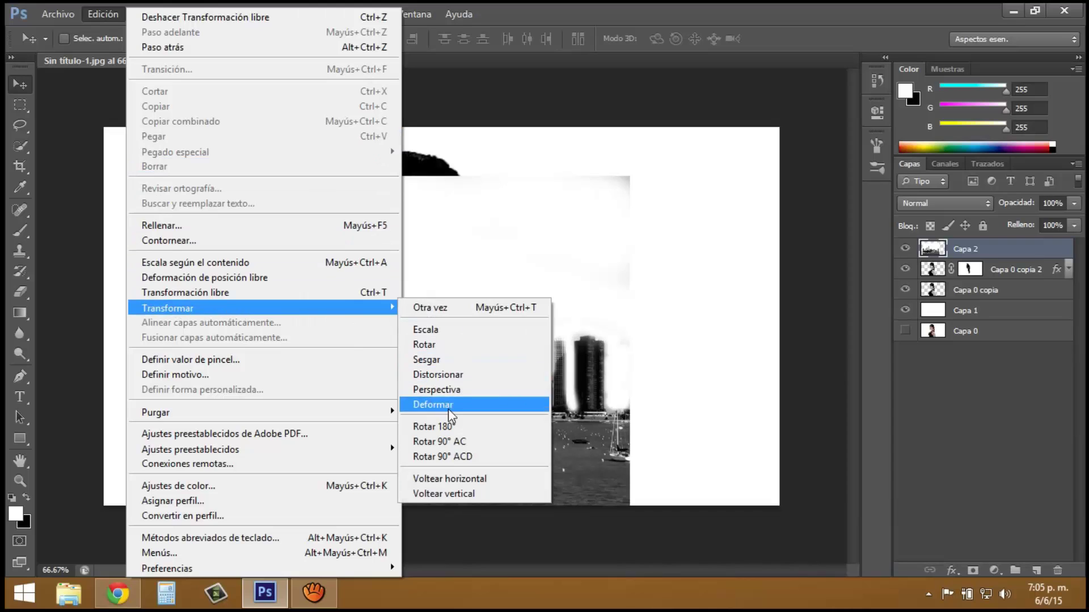
Rotate Capa 2 90° clockwise so the skyline buildings stand vertically
left_click(445, 441)
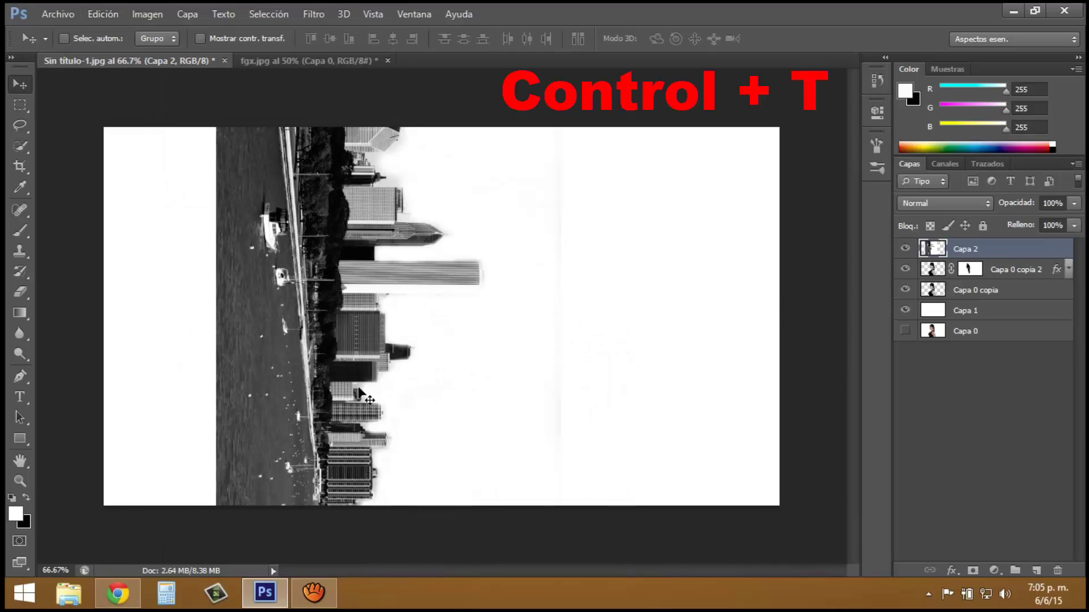
key("ctrl+t")
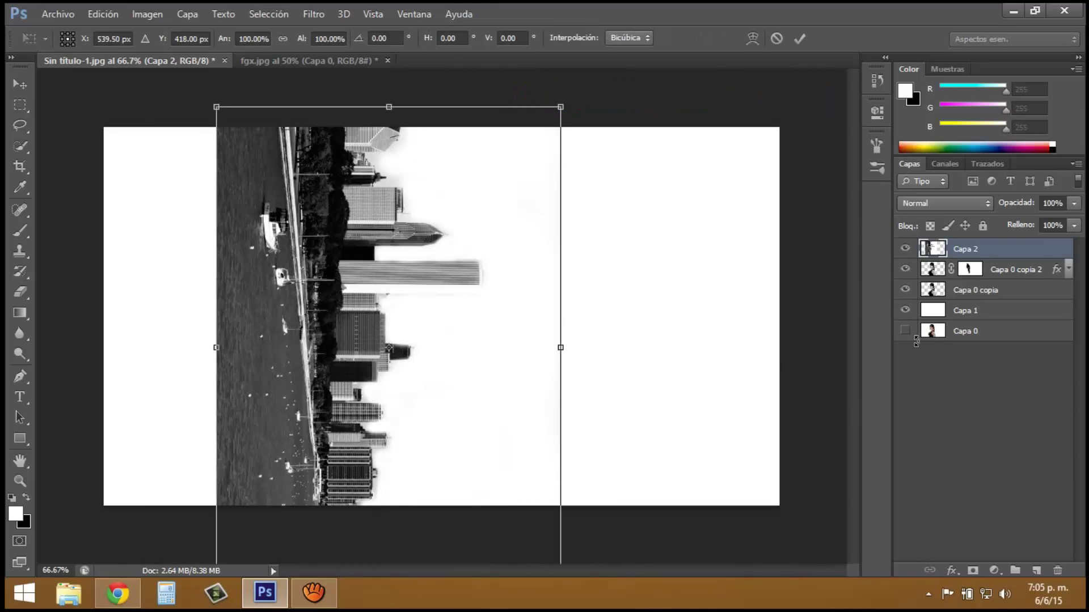
left_click(1075, 203)
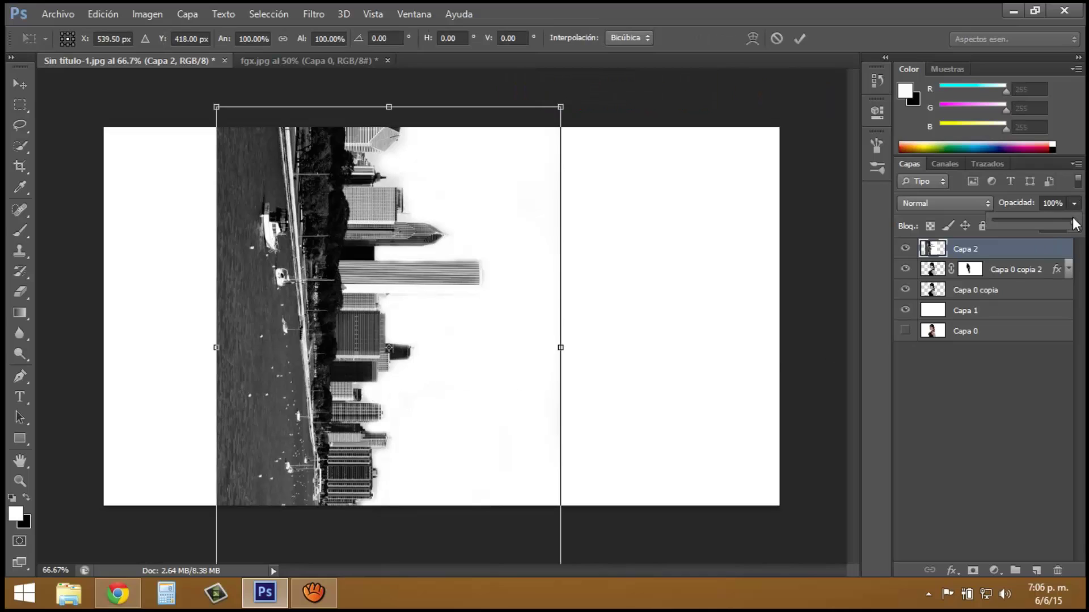
Drop Capa 2 opacity to 61%, then shrink, move and tilt the skyline to -5.40°
left_click_drag(1052, 222, 1039, 224)
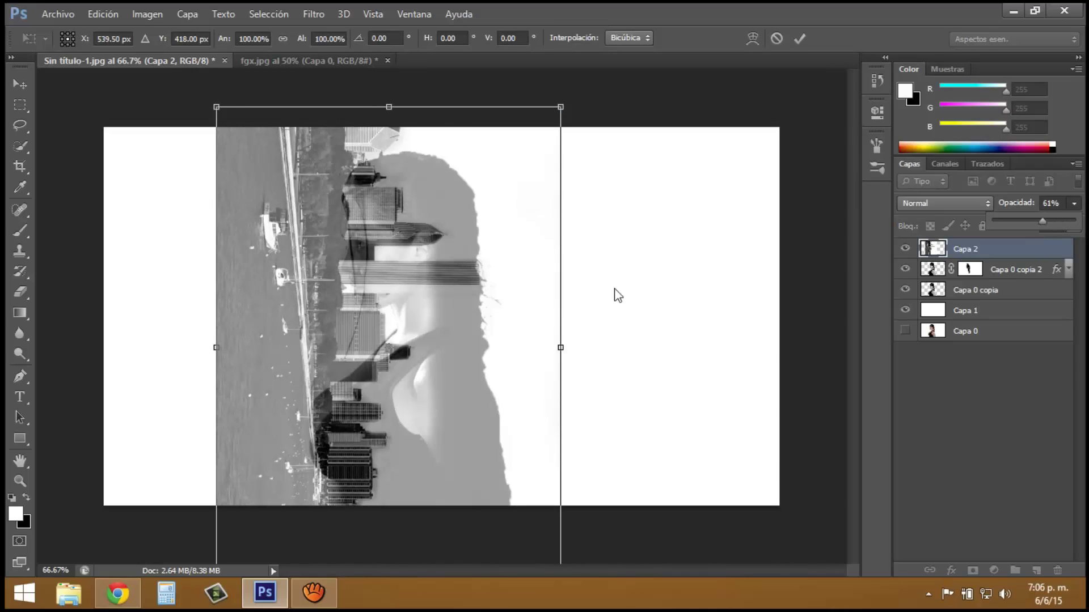
left_click_drag(462, 348, 564, 345)
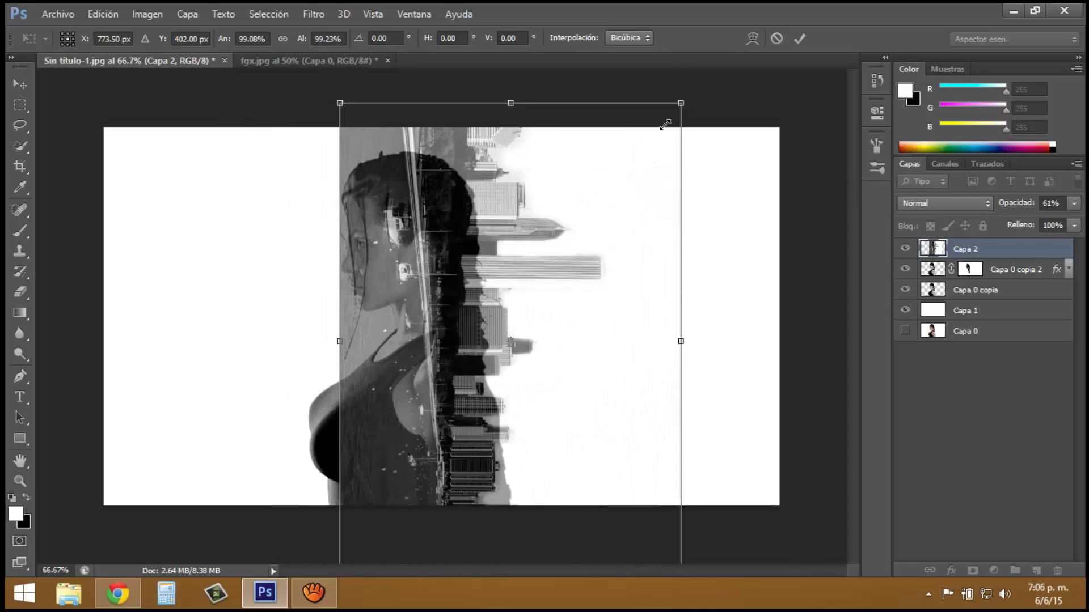
left_click_drag(685, 98, 627, 160)
mouse_move(538, 306)
left_mouse_down()
mouse_move(560, 296)
mouse_move(561, 243)
left_mouse_up()
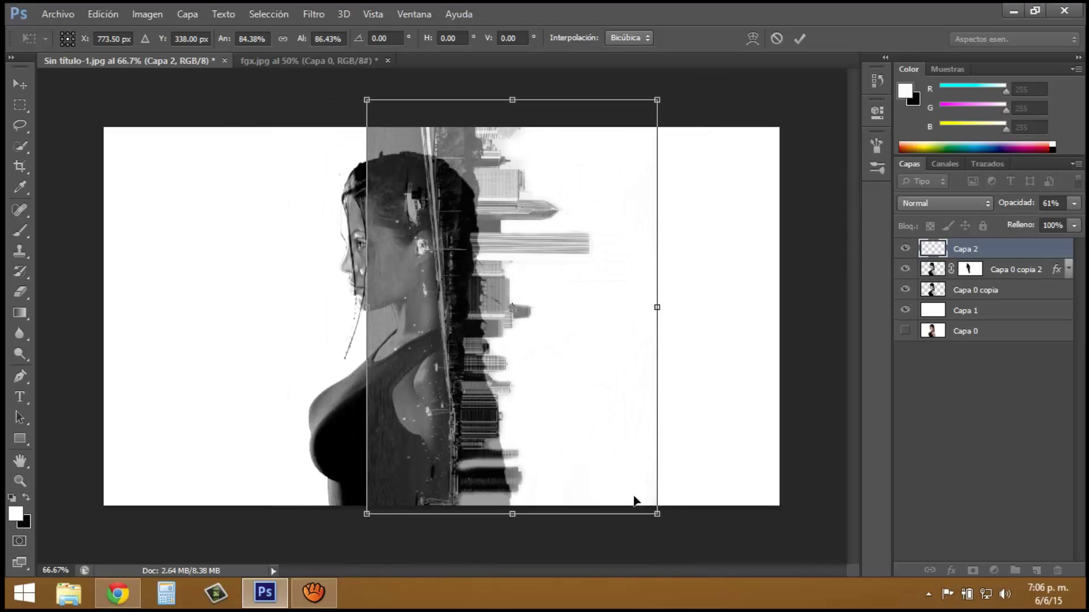
left_click_drag(661, 517, 688, 505)
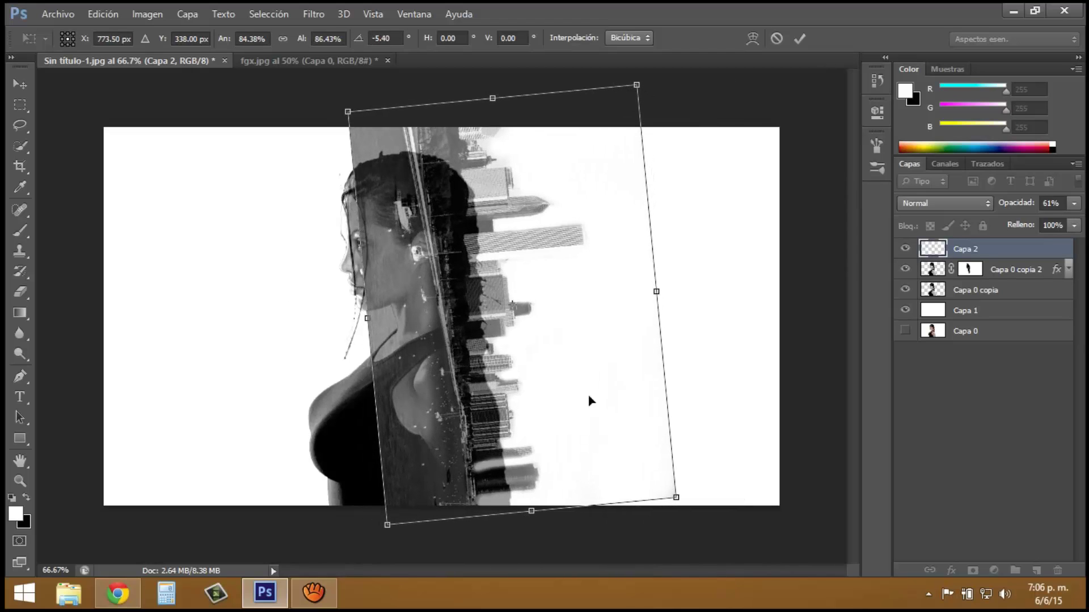
left_click_drag(587, 393, 597, 411)
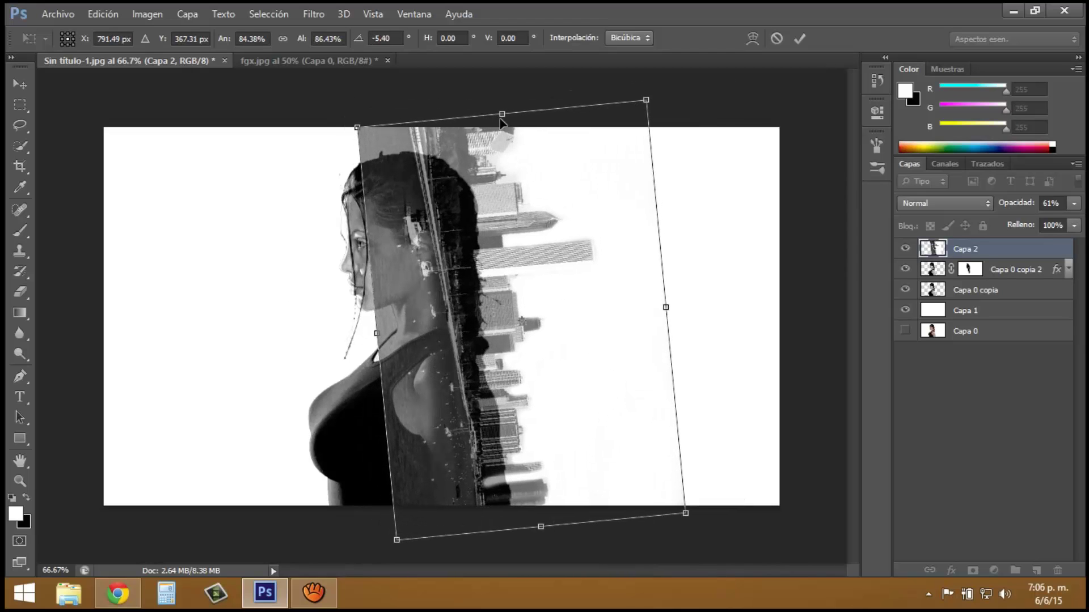
Trim the skyline's height and width to about 84% by 79%, commit, and restore 100% opacity
left_click_drag(501, 112, 556, 147)
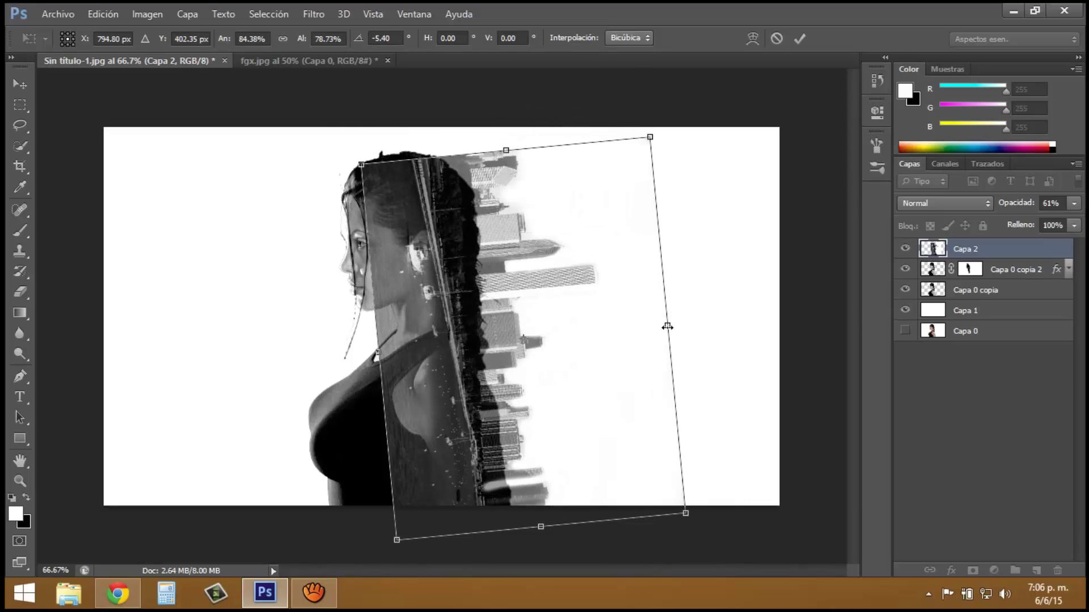
left_click_drag(667, 327, 598, 325)
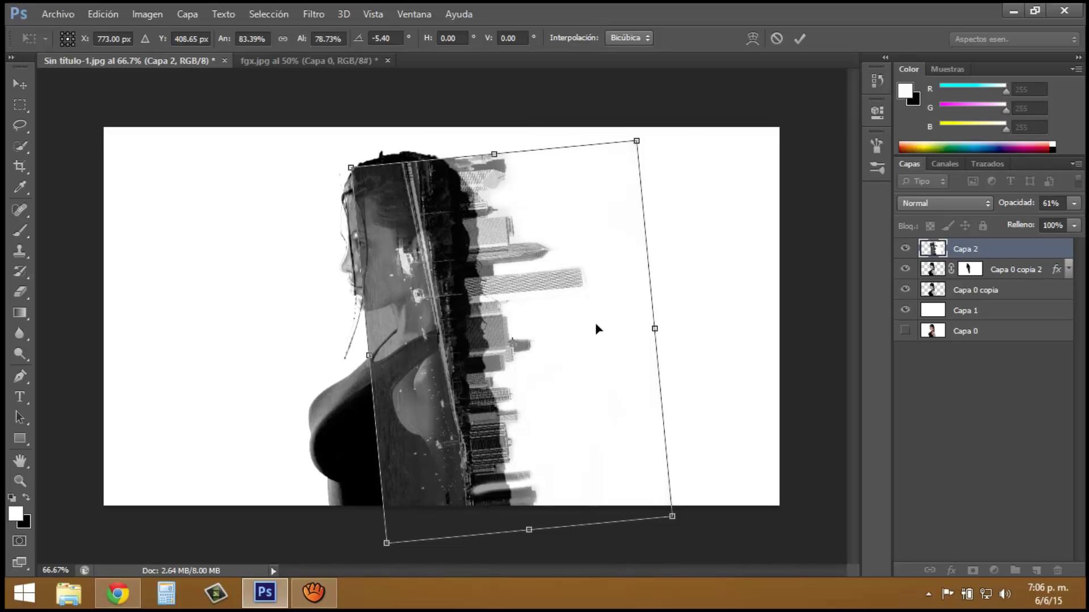
left_click_drag(600, 327, 591, 324)
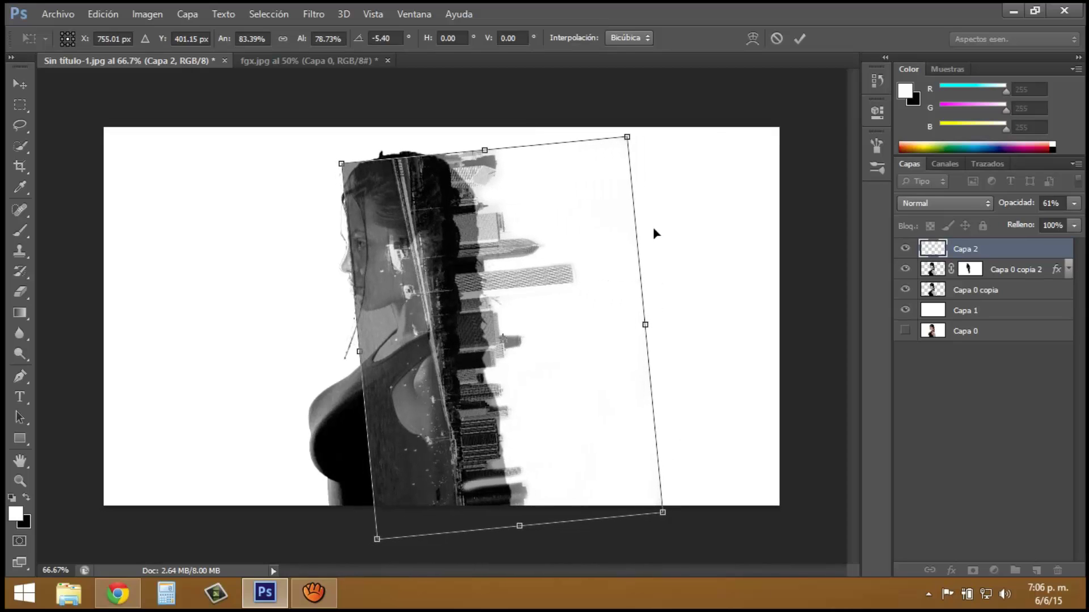
left_click(796, 42)
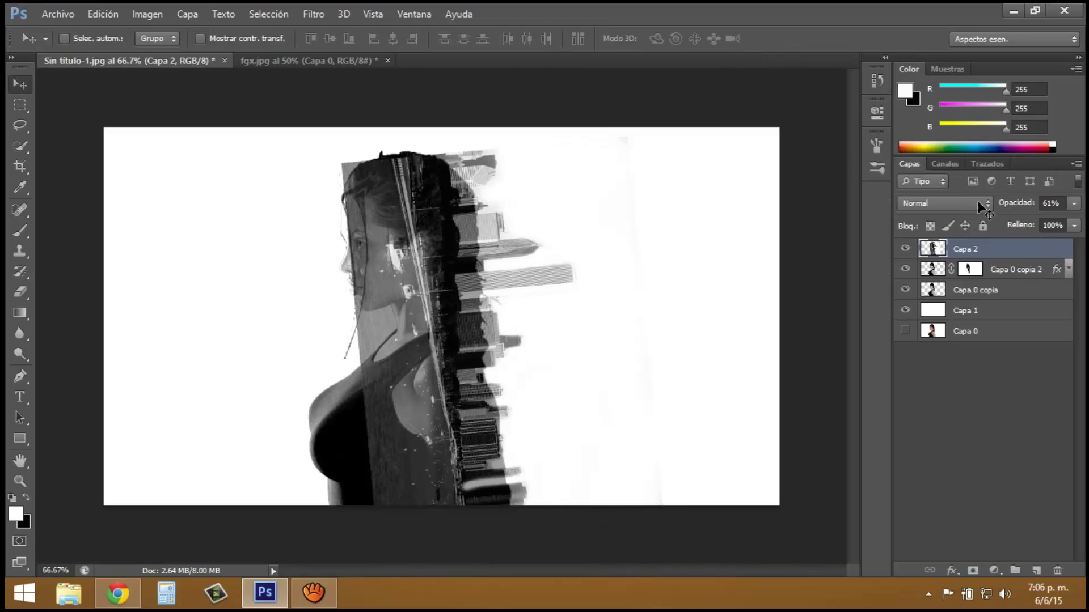
left_click(1074, 205)
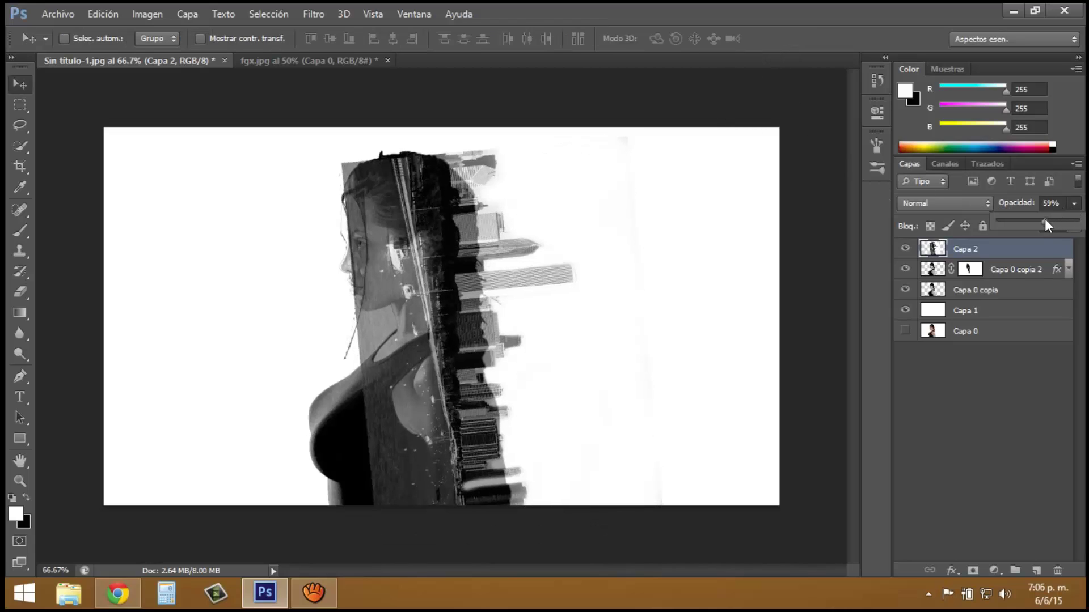
left_click_drag(1046, 220, 1086, 223)
Add a layer mask to Capa 2 and select the regular Brush tool
key("b")
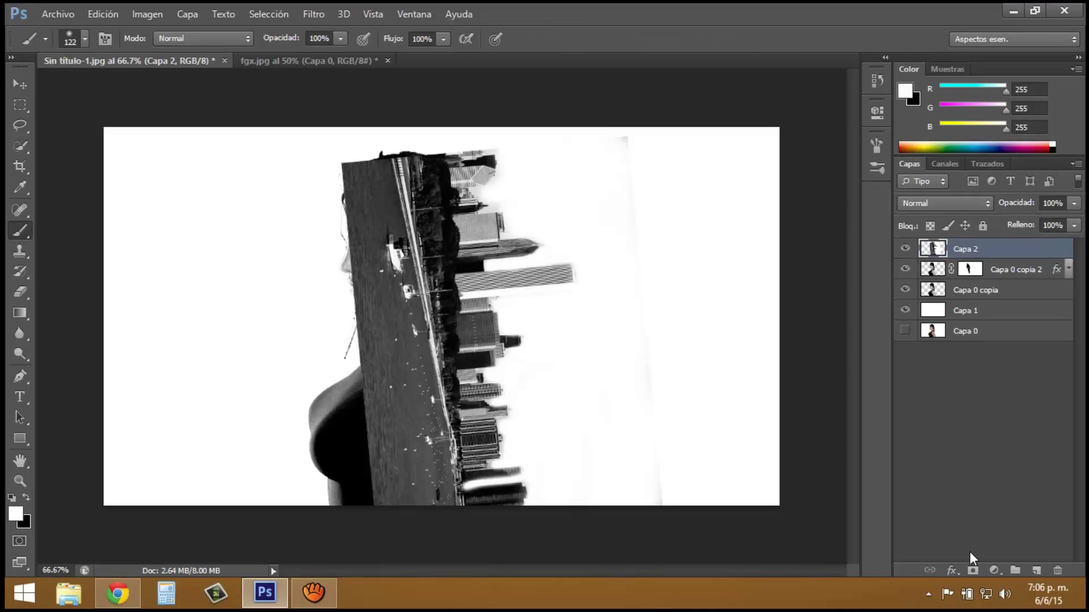
left_click(974, 570)
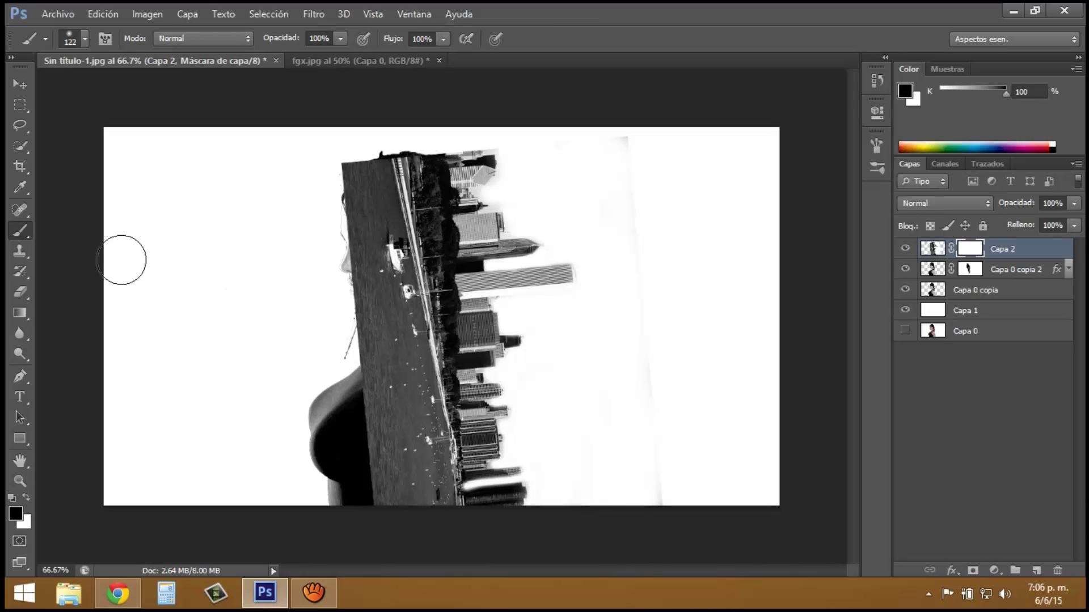
right_click(26, 231)
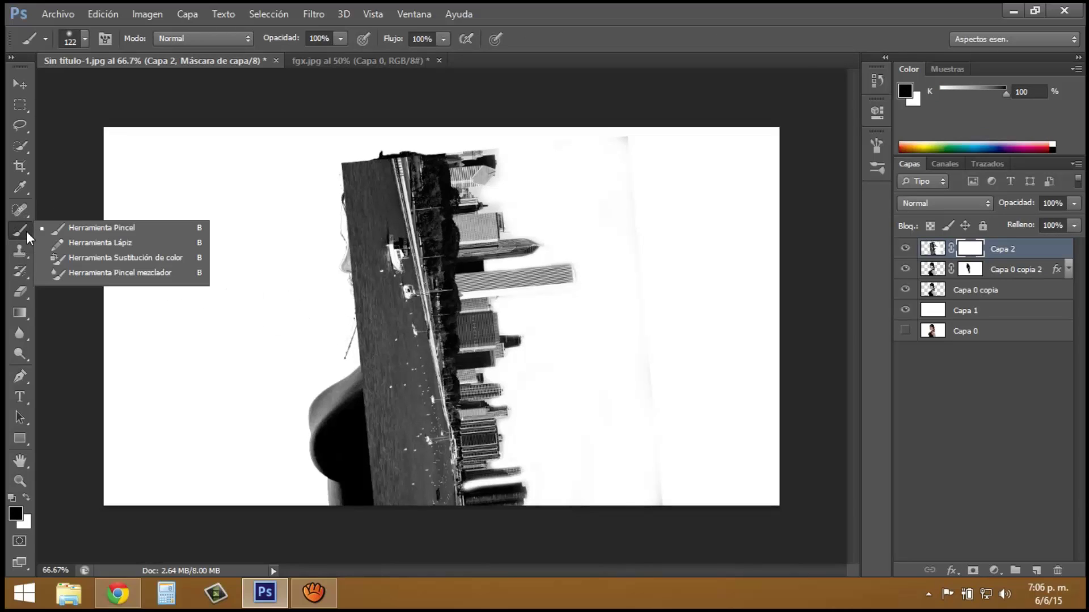
left_click(76, 227)
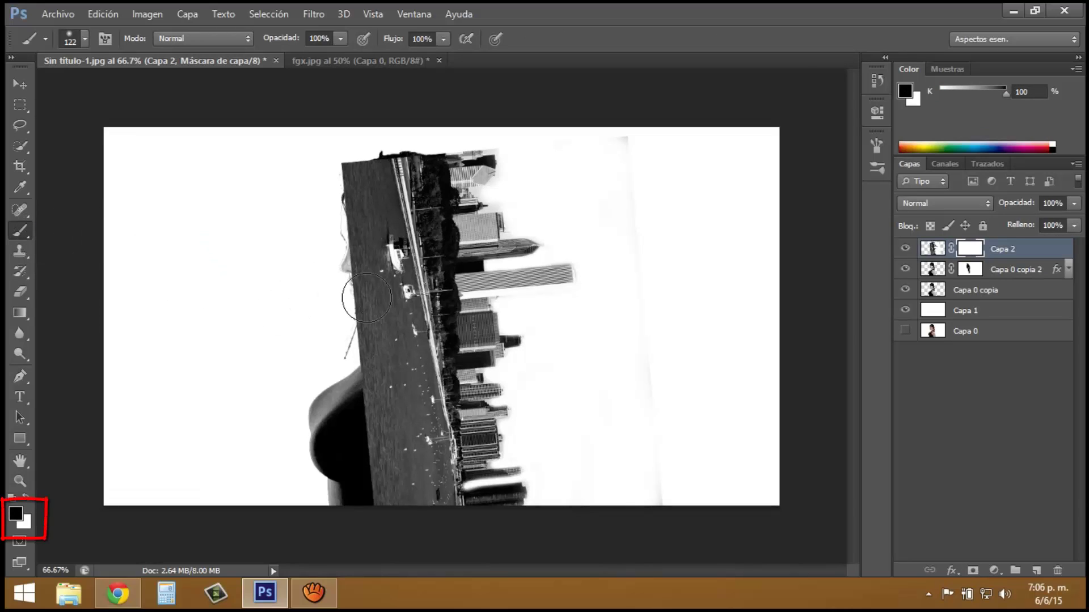
Paint the mask black over the face, hair, behind the ear and stray buildings on the right
mouse_move(367, 298)
left_mouse_down()
mouse_move(404, 187)
mouse_move(434, 391)
mouse_move(434, 493)
mouse_move(392, 499)
mouse_move(373, 327)
mouse_move(352, 462)
mouse_move(364, 389)
mouse_move(328, 189)
mouse_move(374, 244)
mouse_move(376, 284)
mouse_move(395, 318)
mouse_move(358, 238)
mouse_move(395, 205)
mouse_move(316, 182)
left_mouse_up()
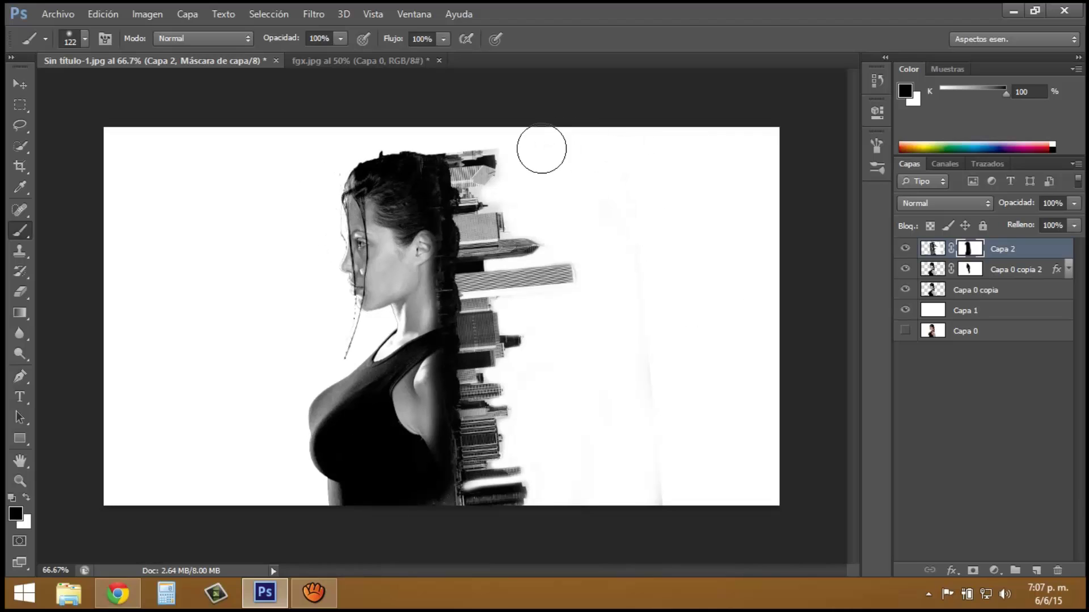
mouse_move(542, 148)
left_mouse_down()
mouse_move(630, 369)
mouse_move(658, 486)
mouse_move(584, 486)
mouse_move(592, 472)
left_mouse_up()
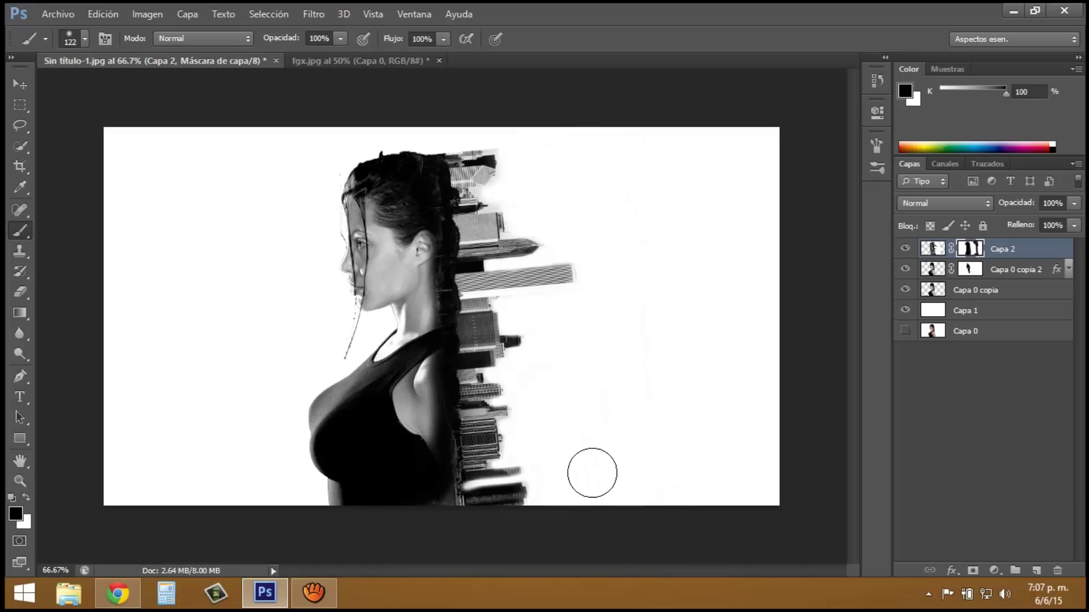
mouse_move(401, 322)
left_mouse_down()
mouse_move(405, 281)
mouse_move(417, 301)
mouse_move(428, 276)
mouse_move(414, 182)
mouse_move(426, 249)
mouse_move(423, 506)
left_mouse_up()
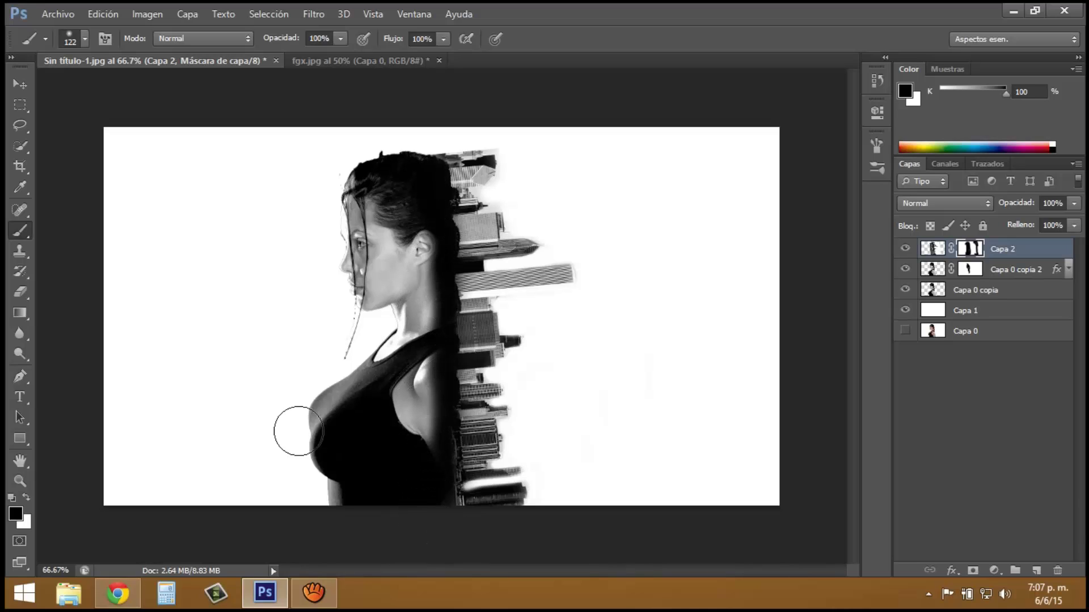
left_click(19, 86)
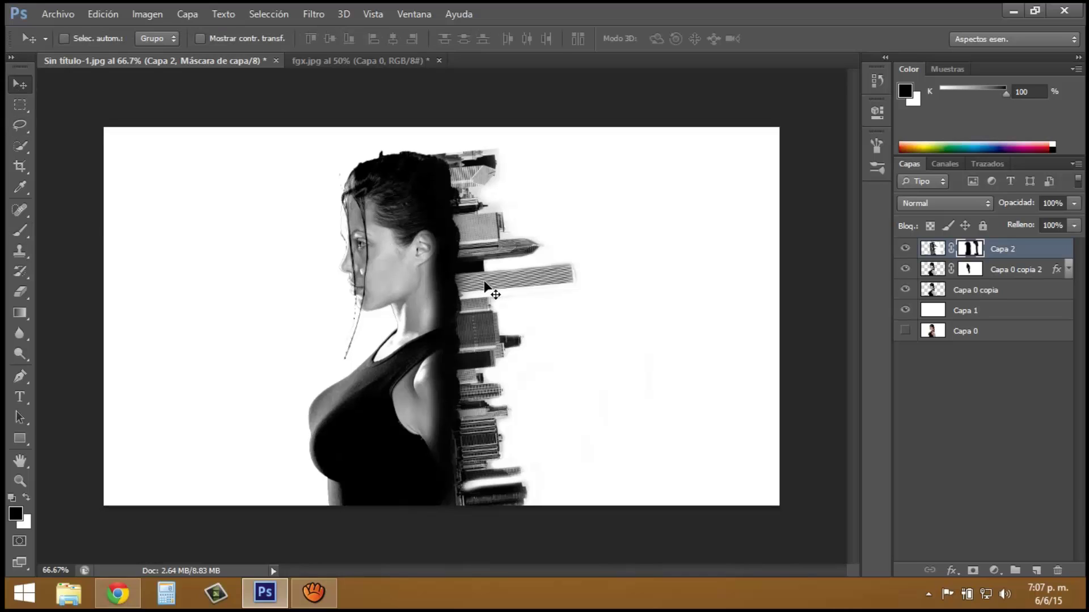
Drag the masked skyline about 0.42 cm left and slightly up against her back
left_click_drag(485, 282, 462, 282)
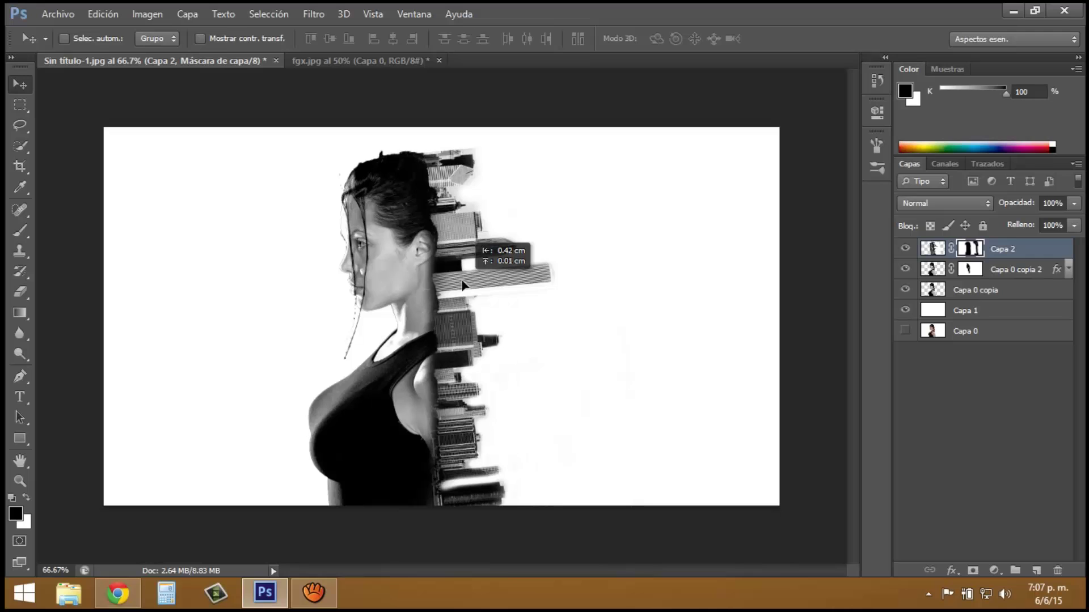